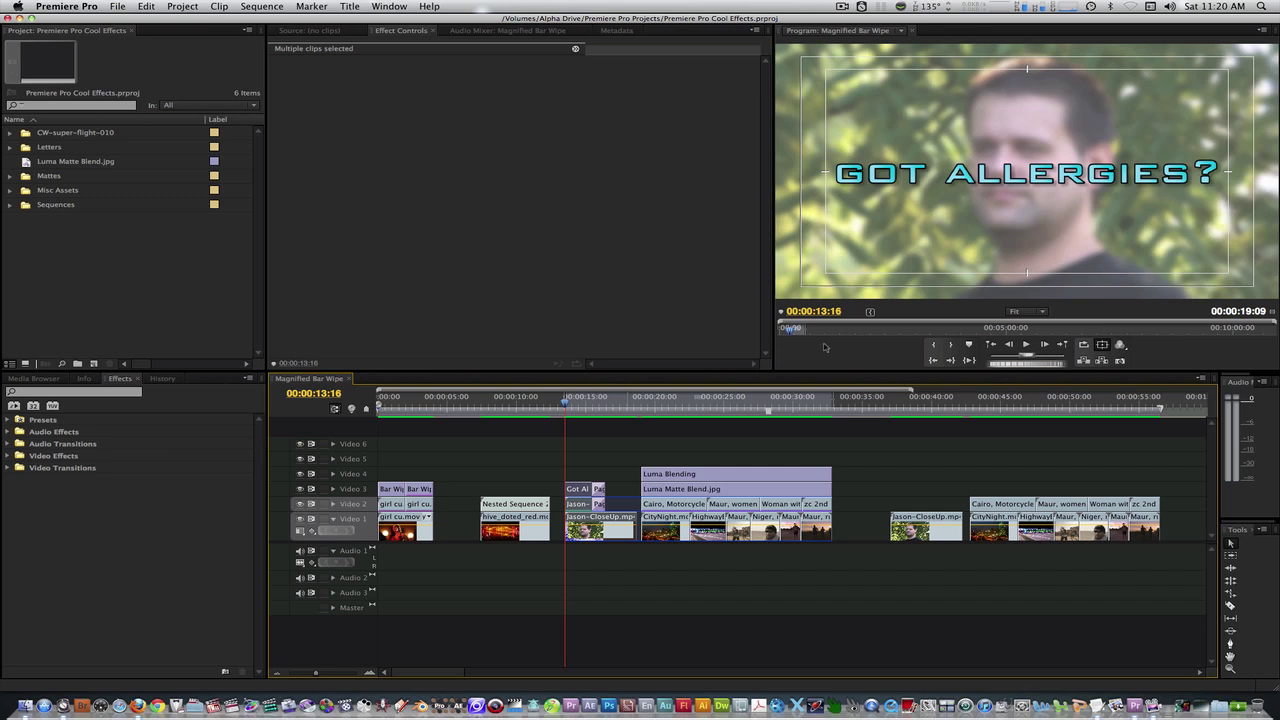
- Play the finished effects at full-screen size from the Got Allergies title through the Luma Blending section
key(grave)
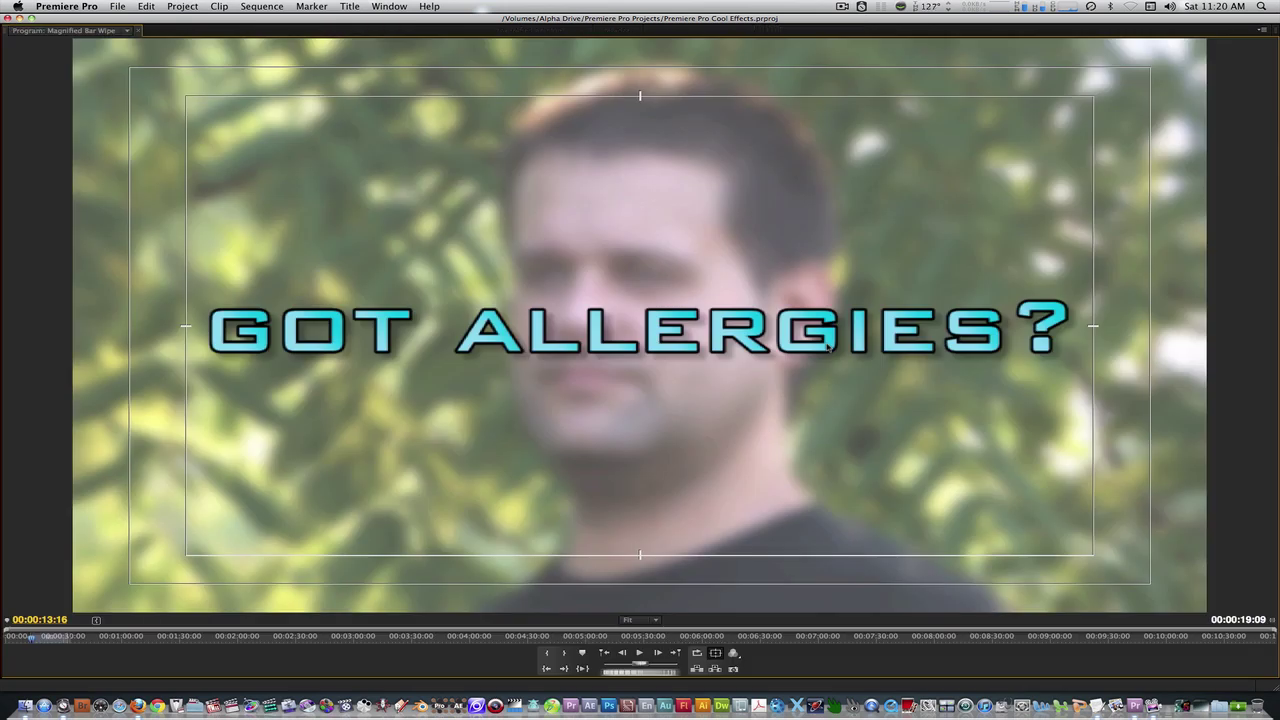
key(space)
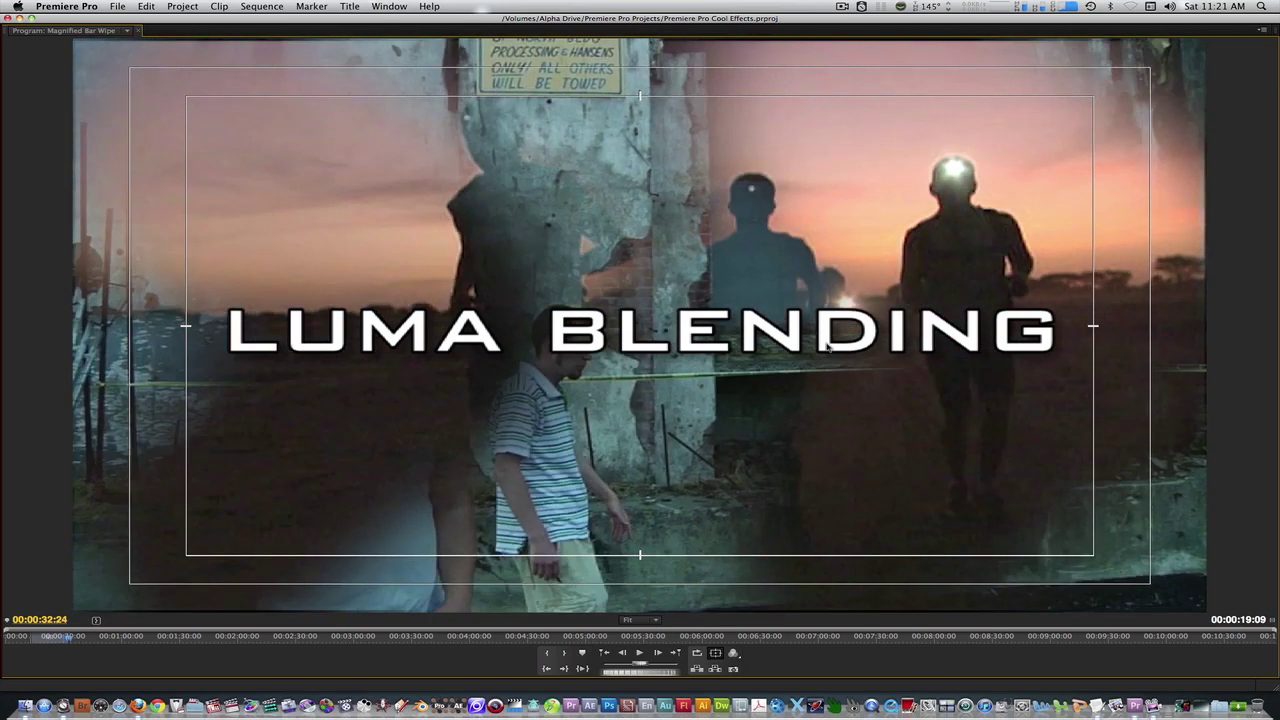
key(grave)
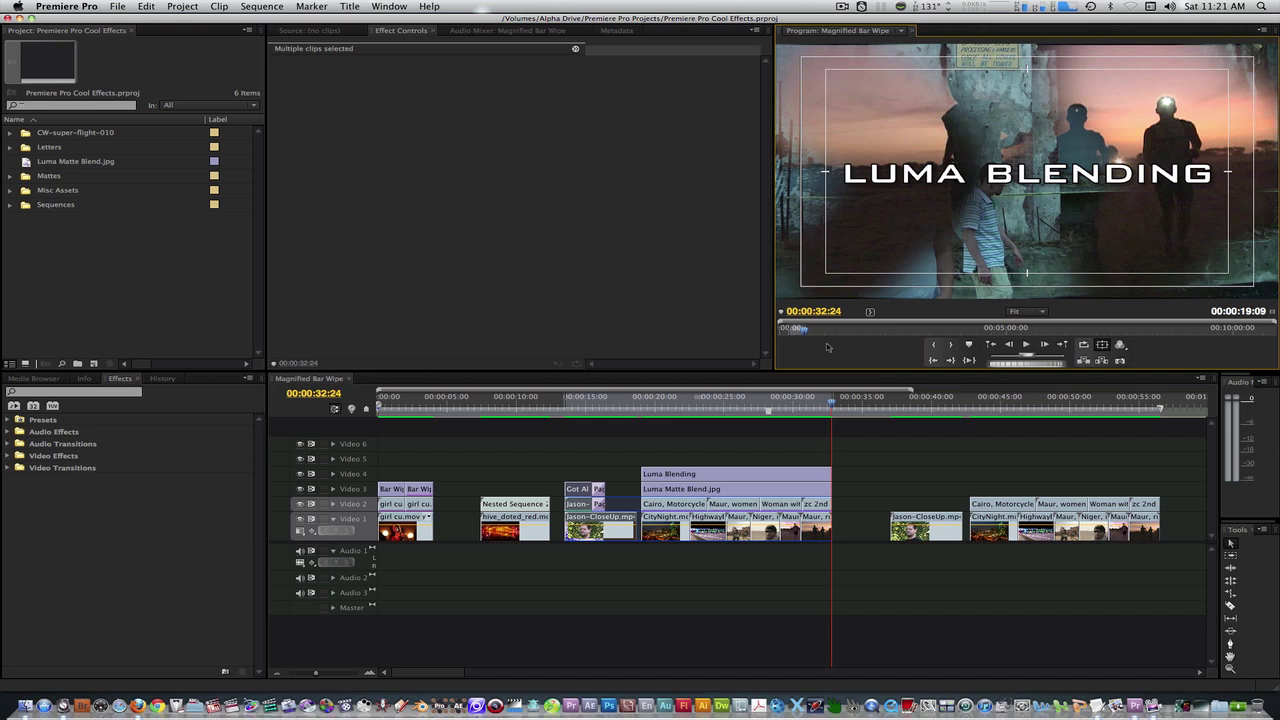
- Duplicate the close-up clip at 00:00:37:03 onto Video 2 directly above the original and return the playhead to its start
key(Down)
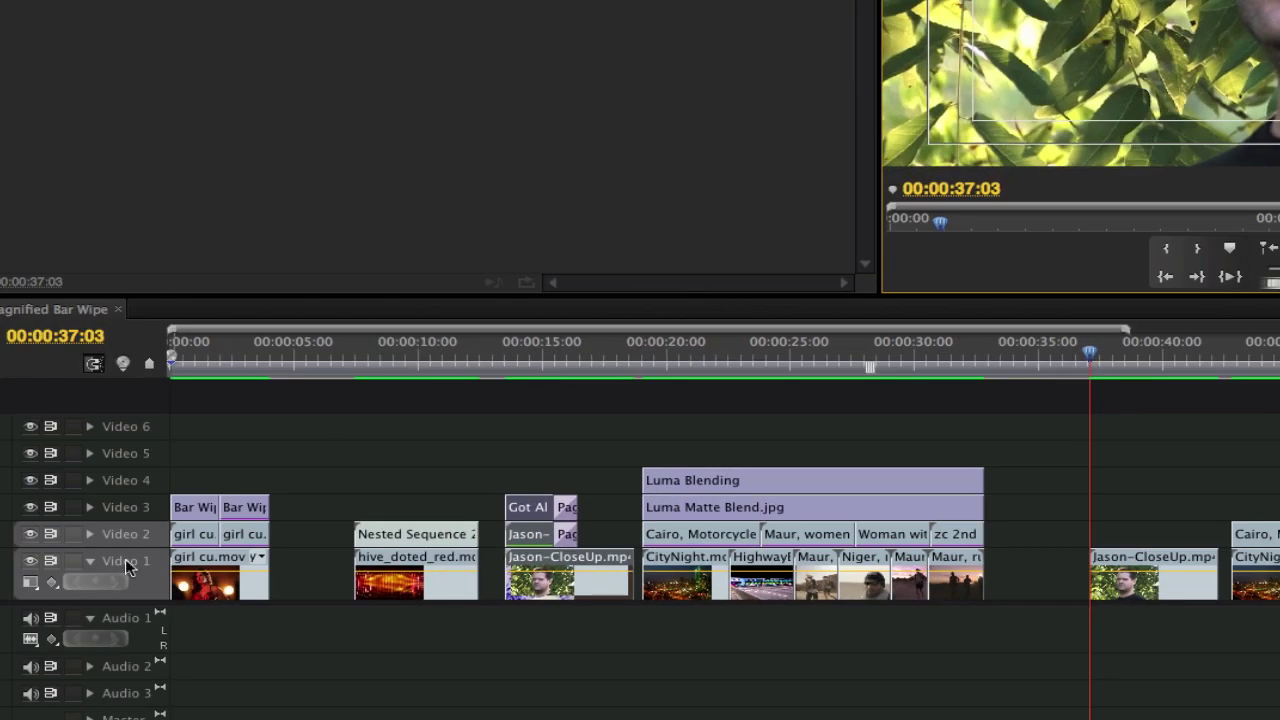
click(127, 567)
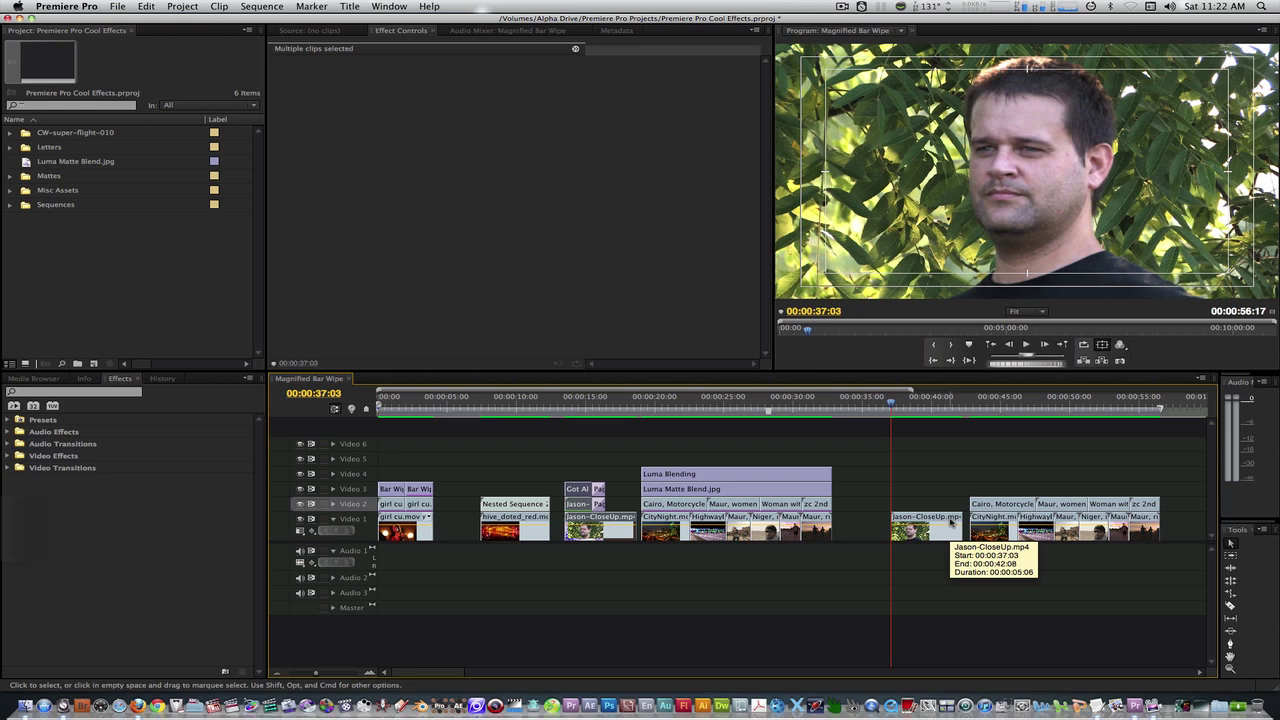
key(super+c)
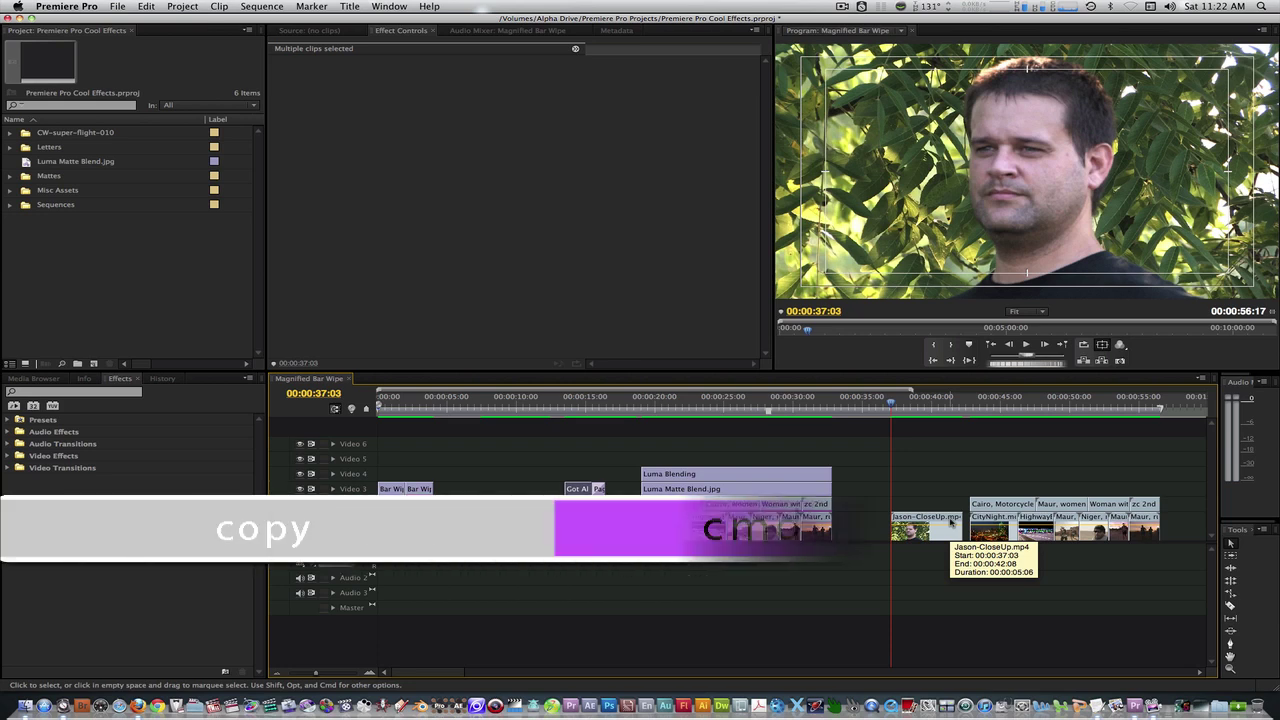
click(912, 550)
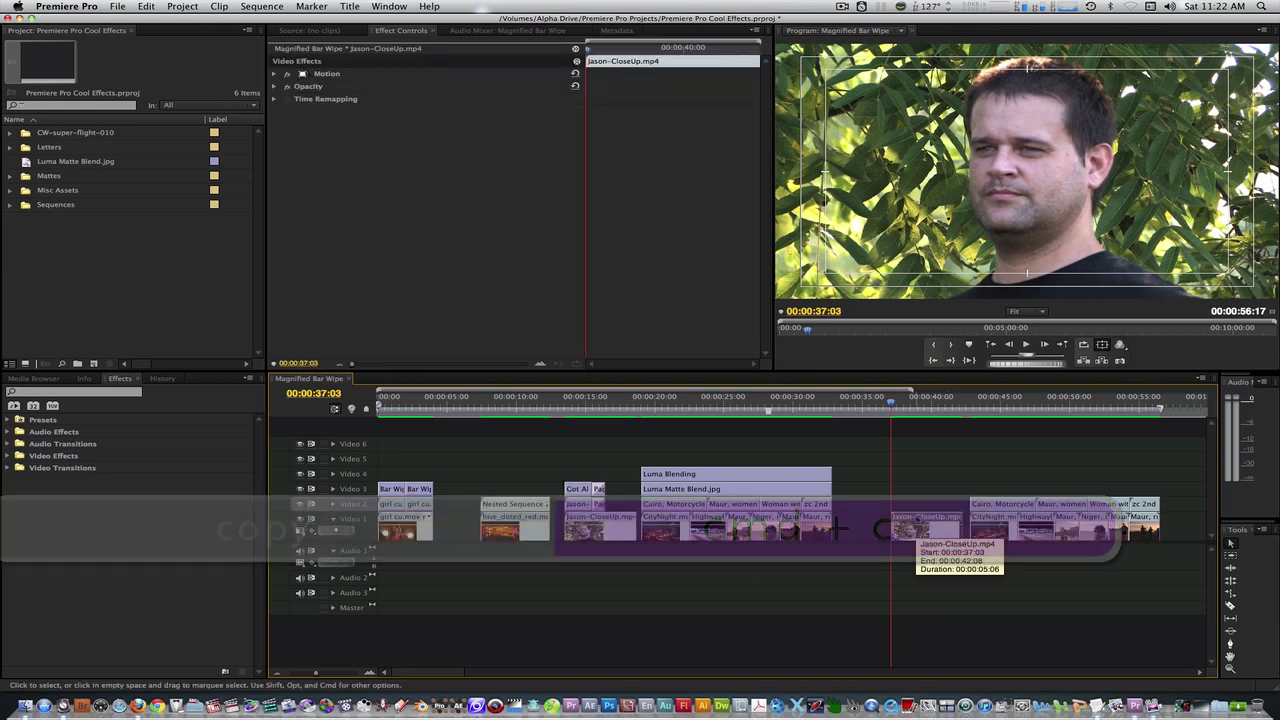
key(super+v)
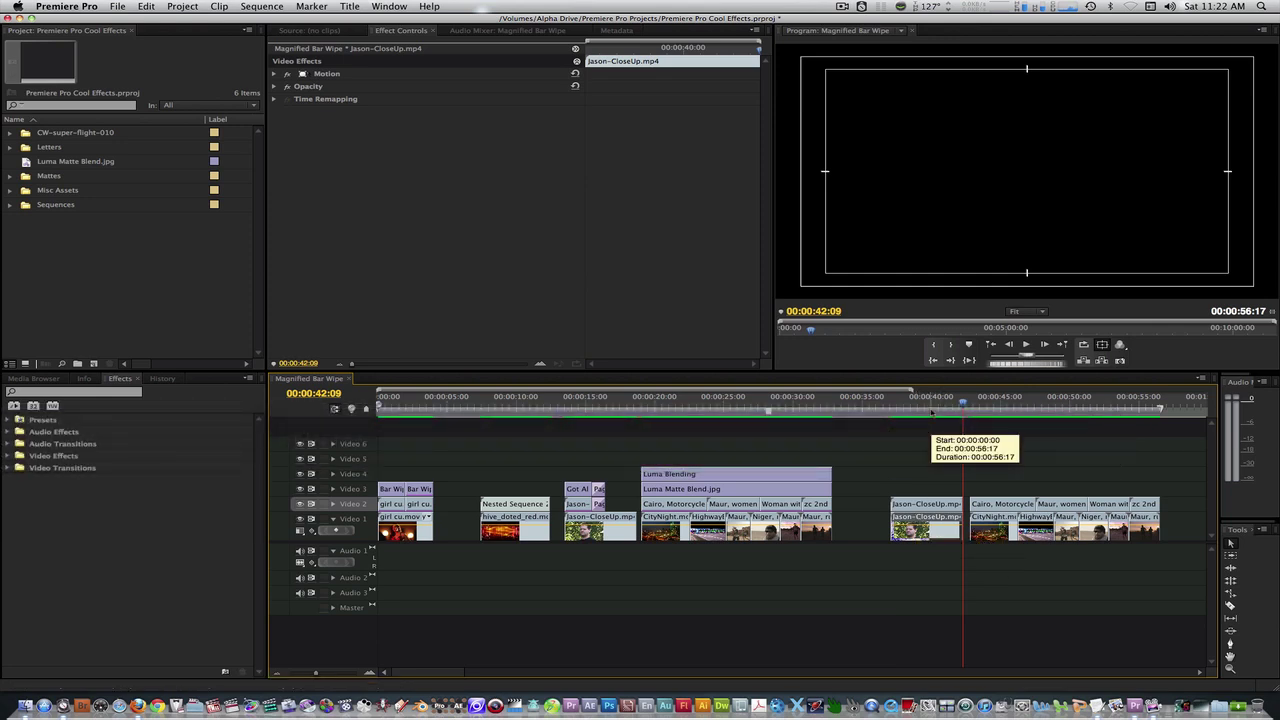
drag(931, 411, 893, 412)
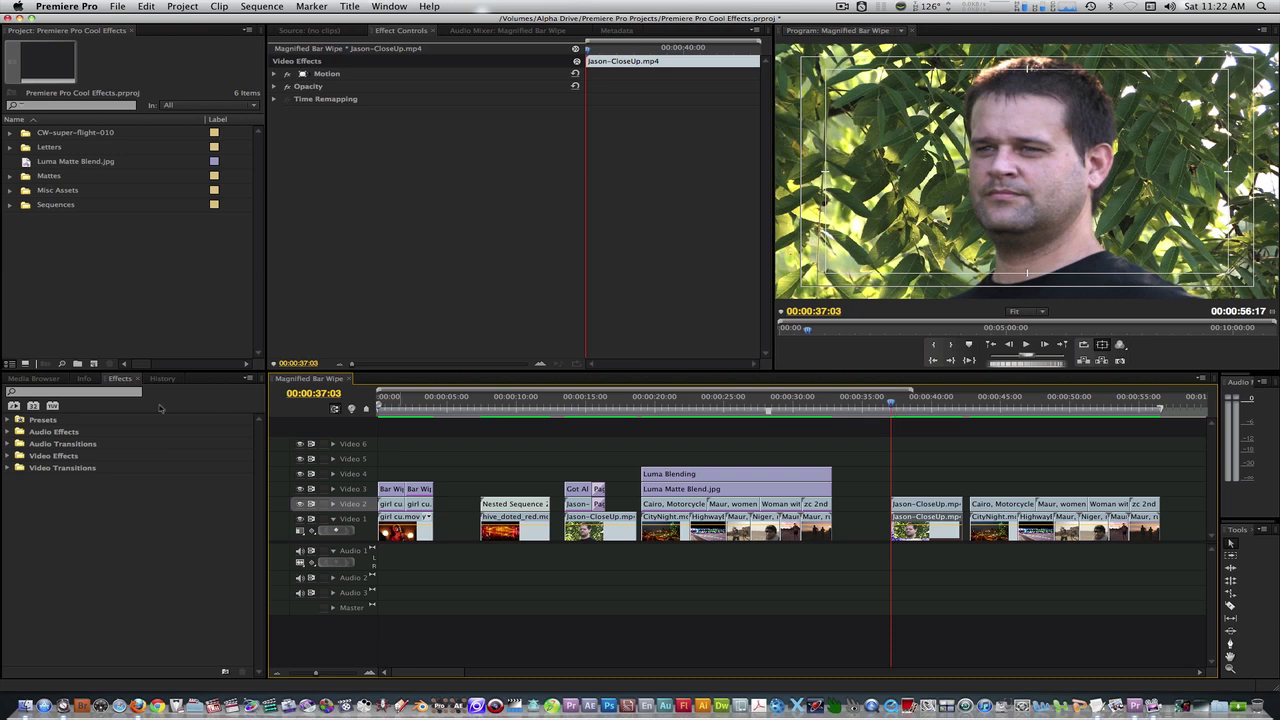
- Find the Levels effect and apply it to the upper close-up clip on Video 2
click(72, 391)
text(levels)
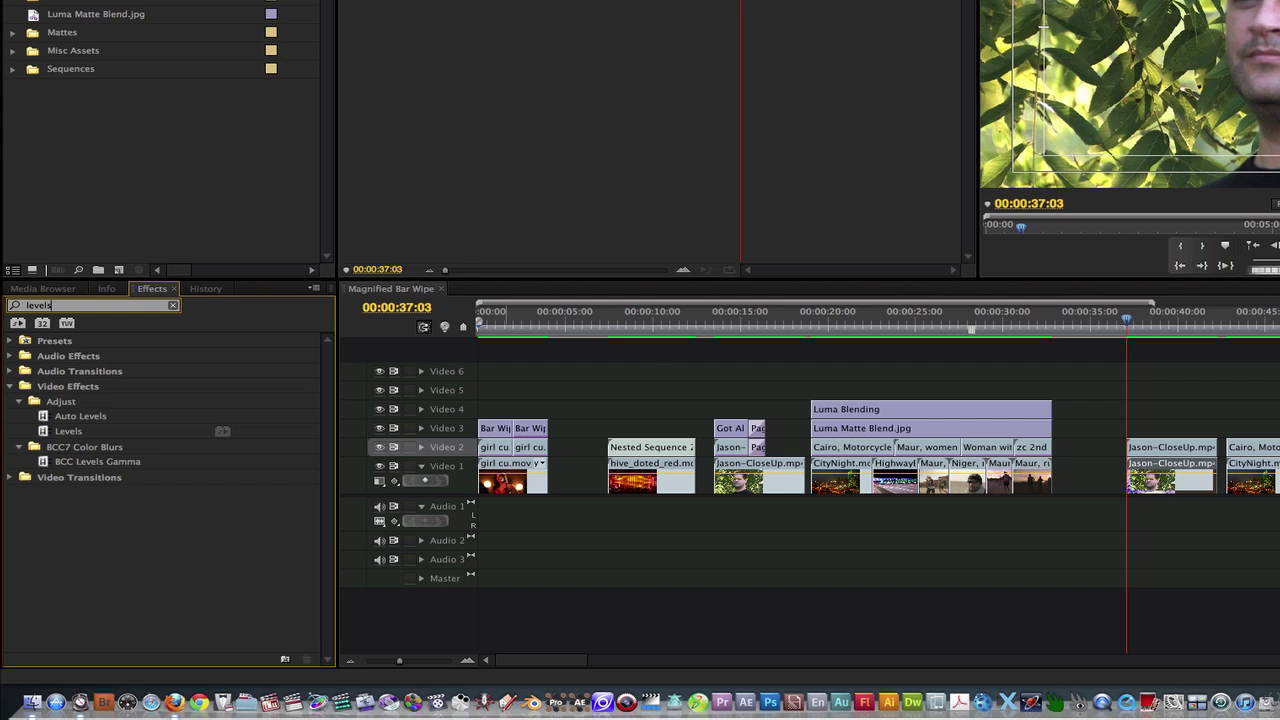
click(45, 433)
drag(45, 433, 1176, 447)
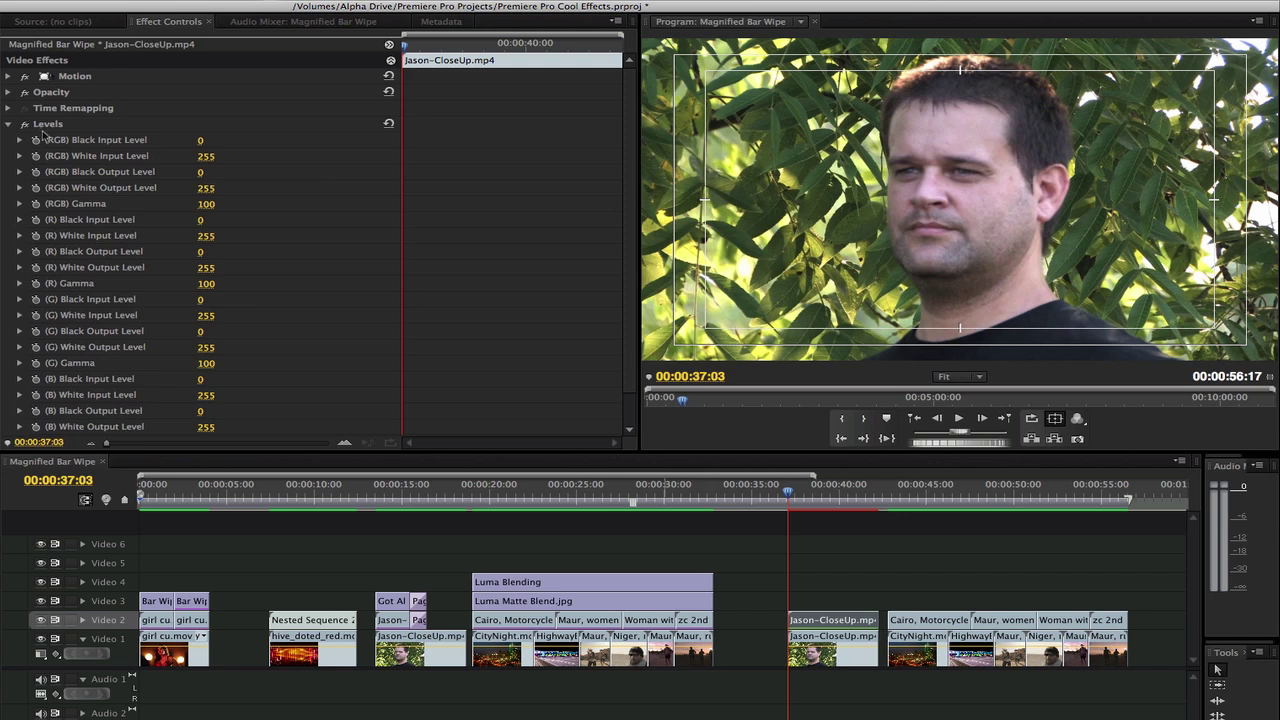
- Set the (RGB) Black Output Level of the clip's Levels effect to 60
click(8, 125)
click(8, 125)
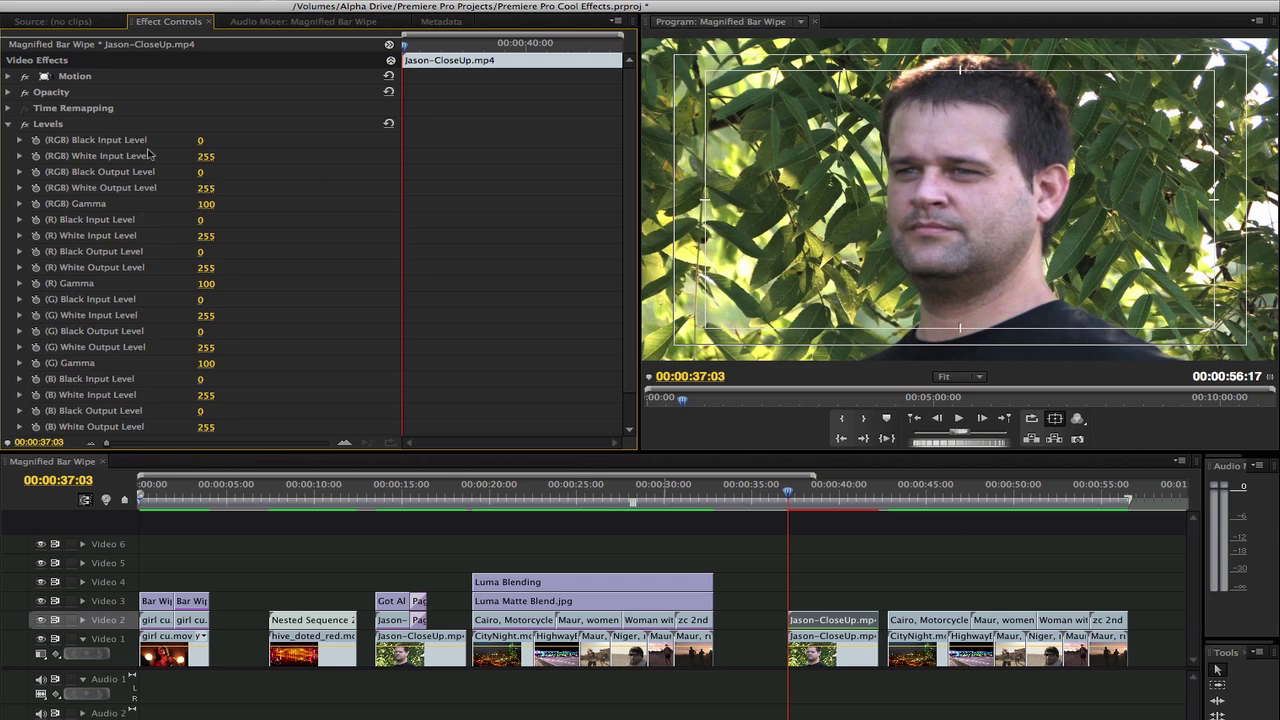
click(202, 172)
text(60)
key(Return)
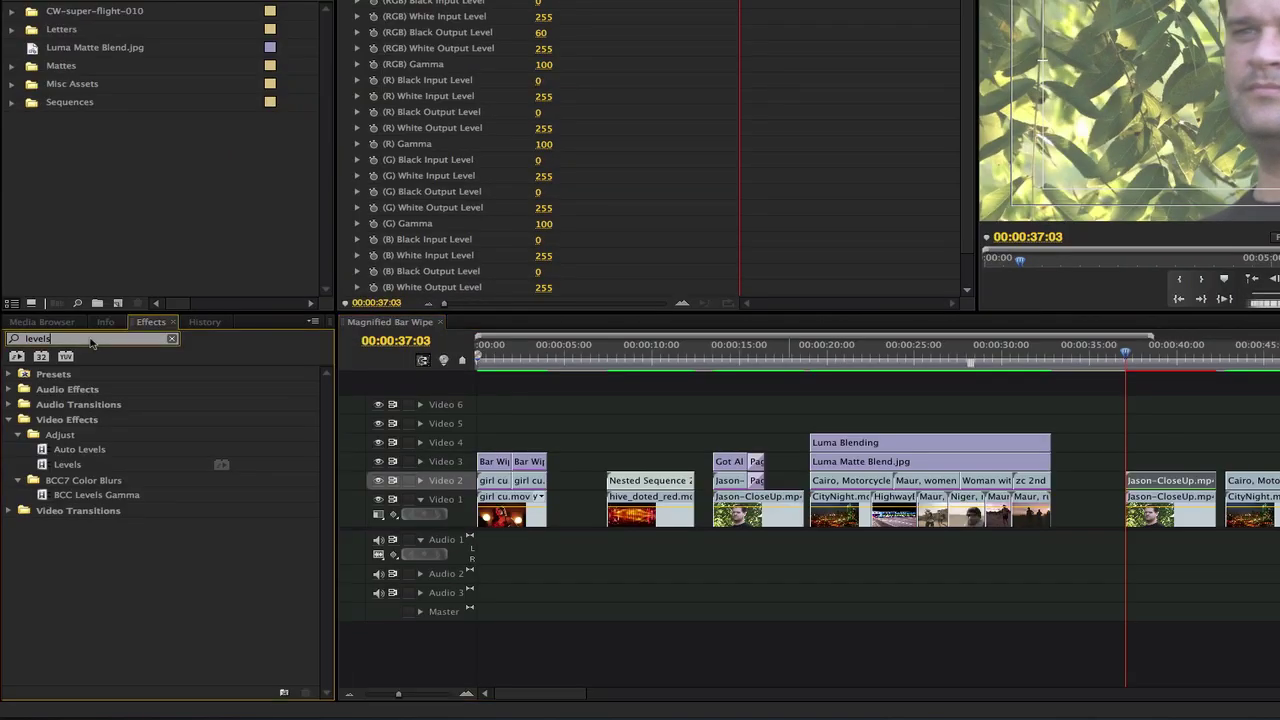
- Search for the Fast Blur effect and apply it to the upper close-up clip on Video 2
text(fast)
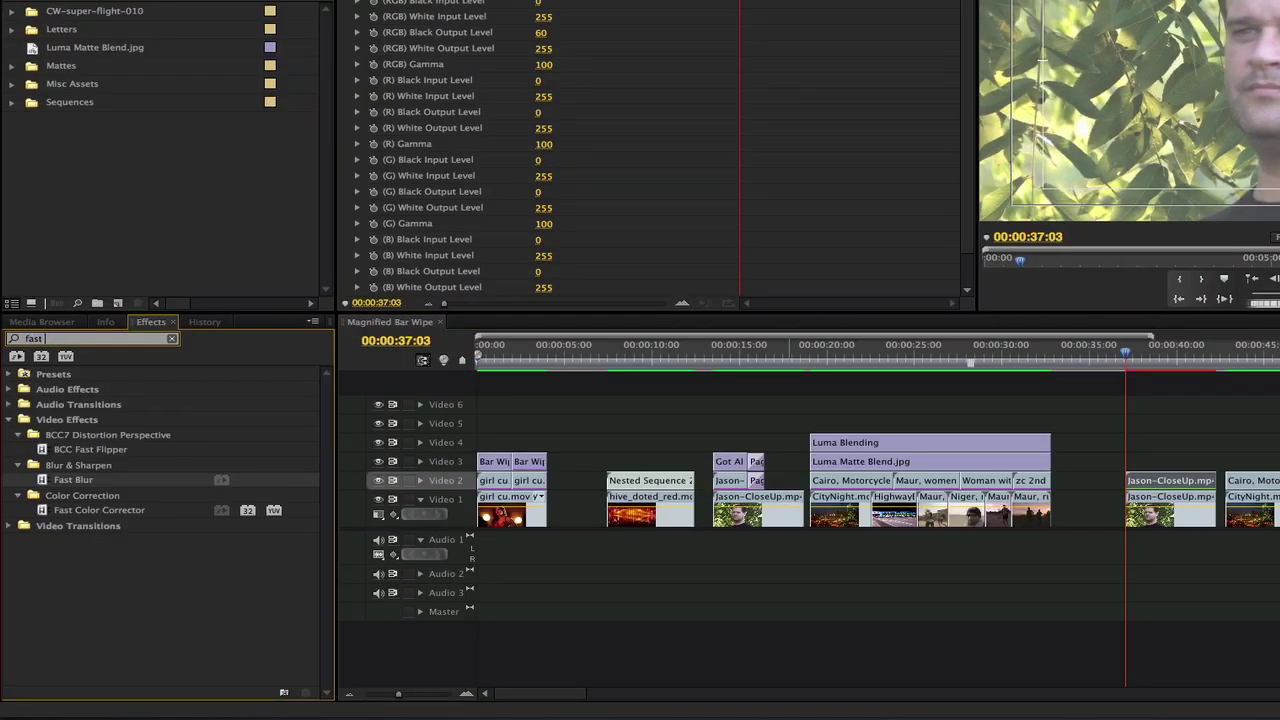
text( blur)
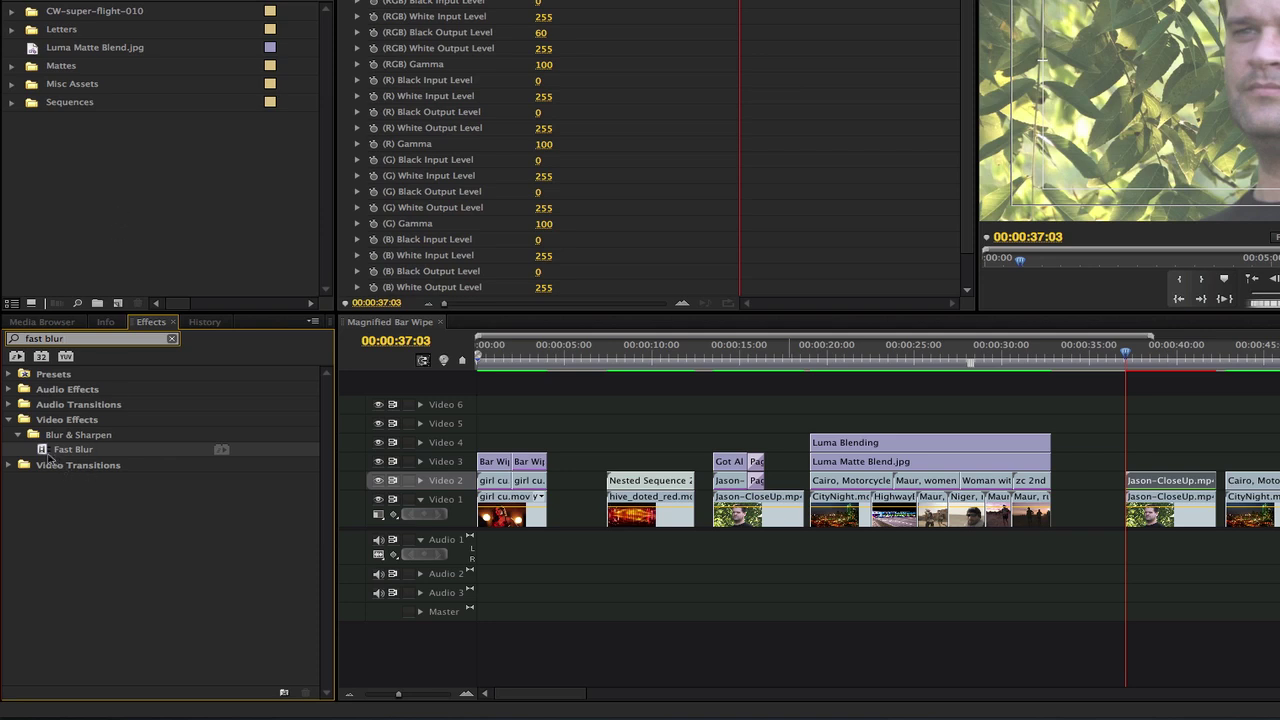
drag(47, 452, 1182, 482)
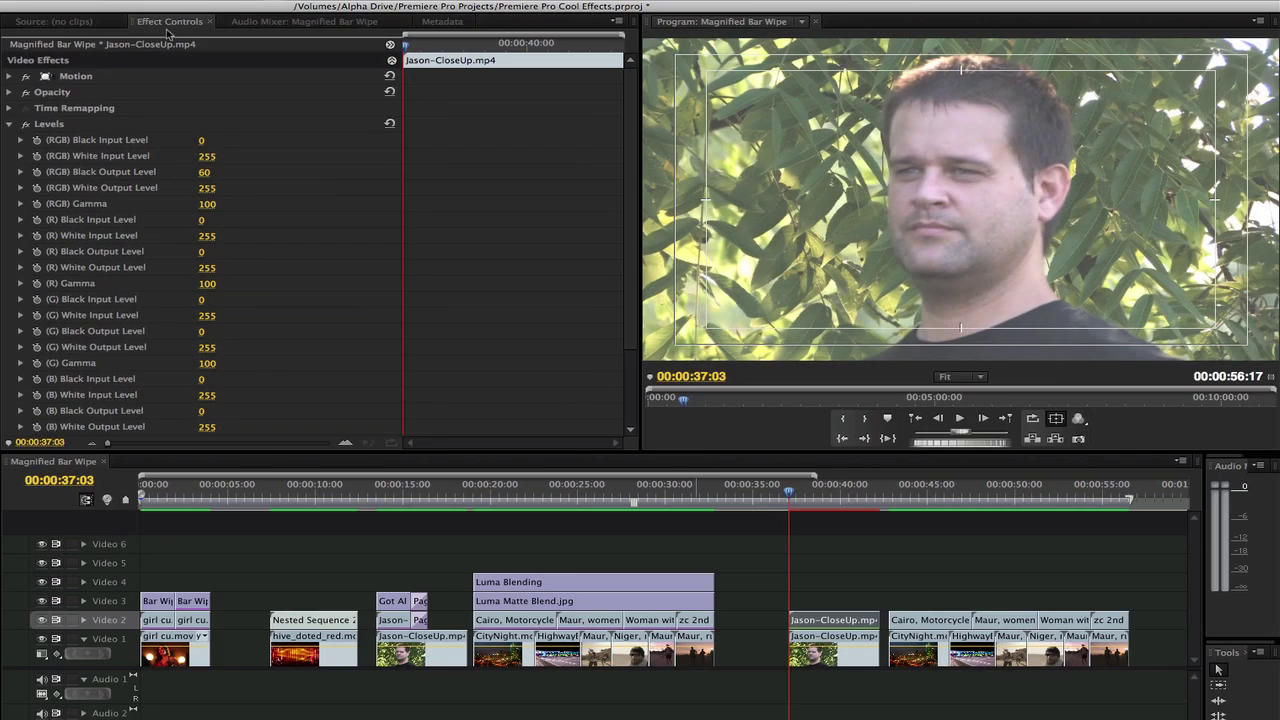
- Collapse the Levels settings, then set the Fast Blur's Blurriness to 20 with Repeat Edge Pixels enabled
click(167, 23)
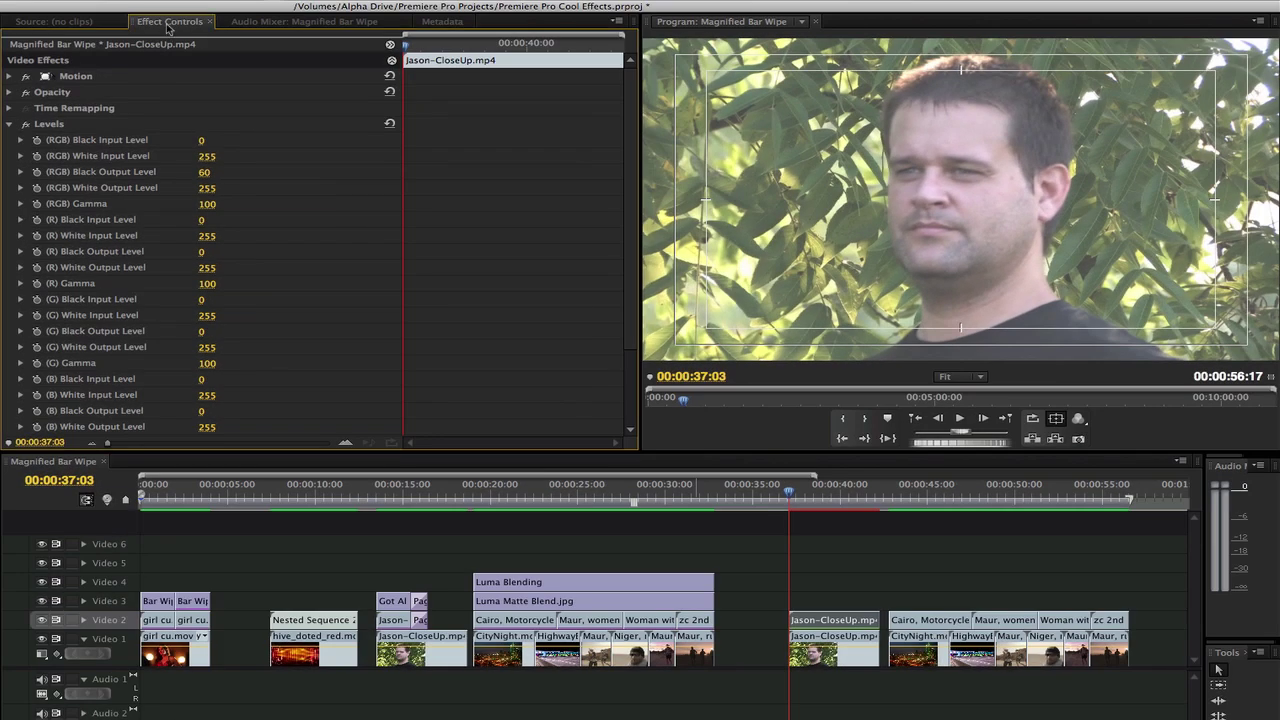
click(9, 126)
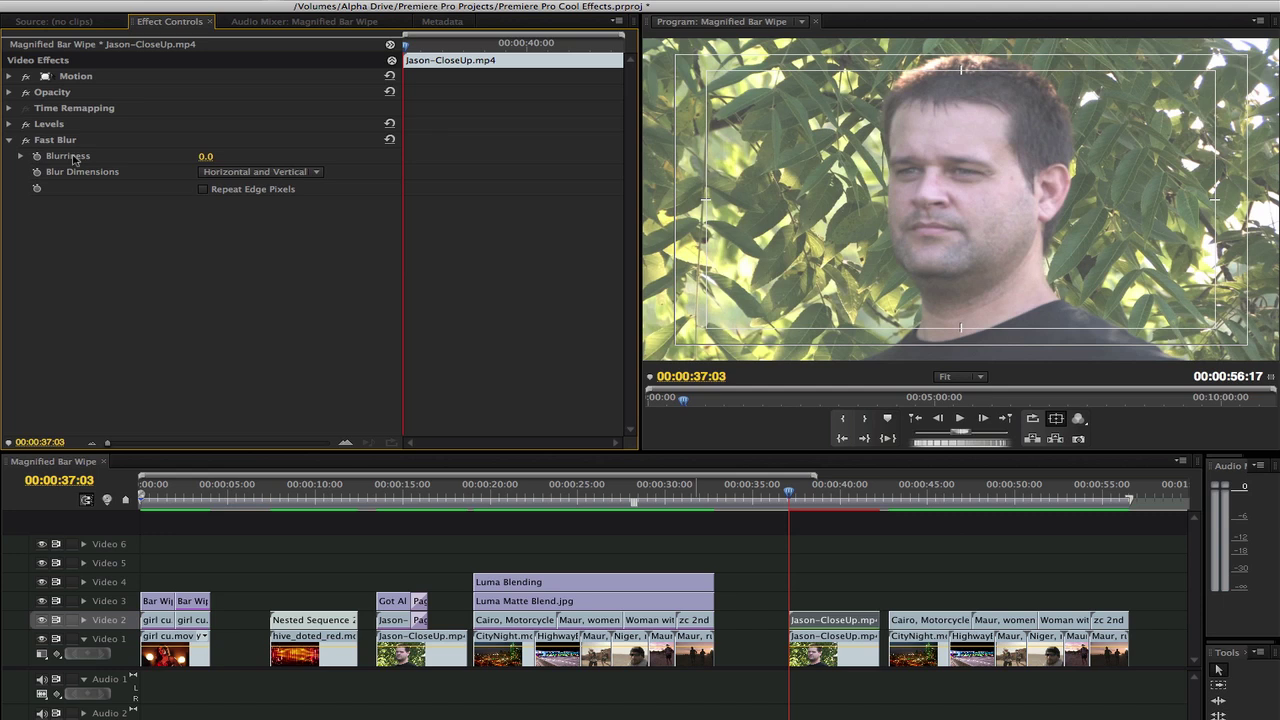
click(205, 157)
text(20)
key(Return)
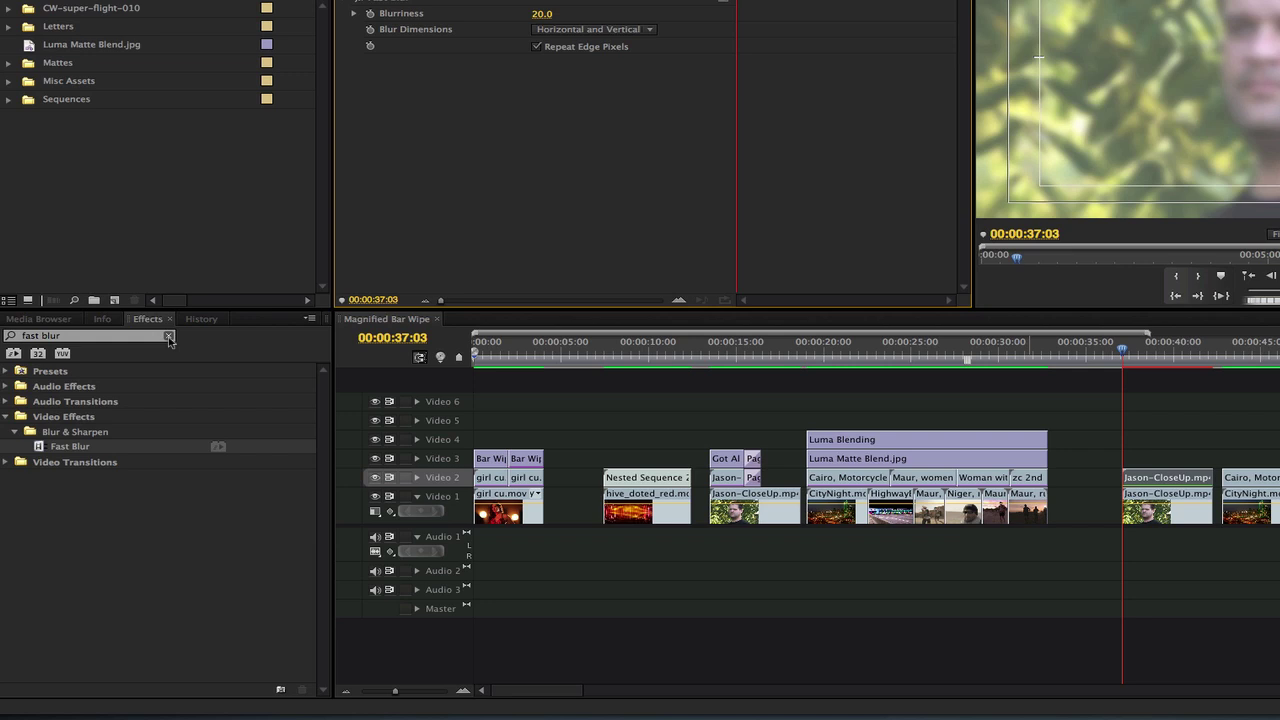
- Apply the Page Turn video transition from the Page Peel group to the end of the blurred close-up clip on Video 2
click(169, 338)
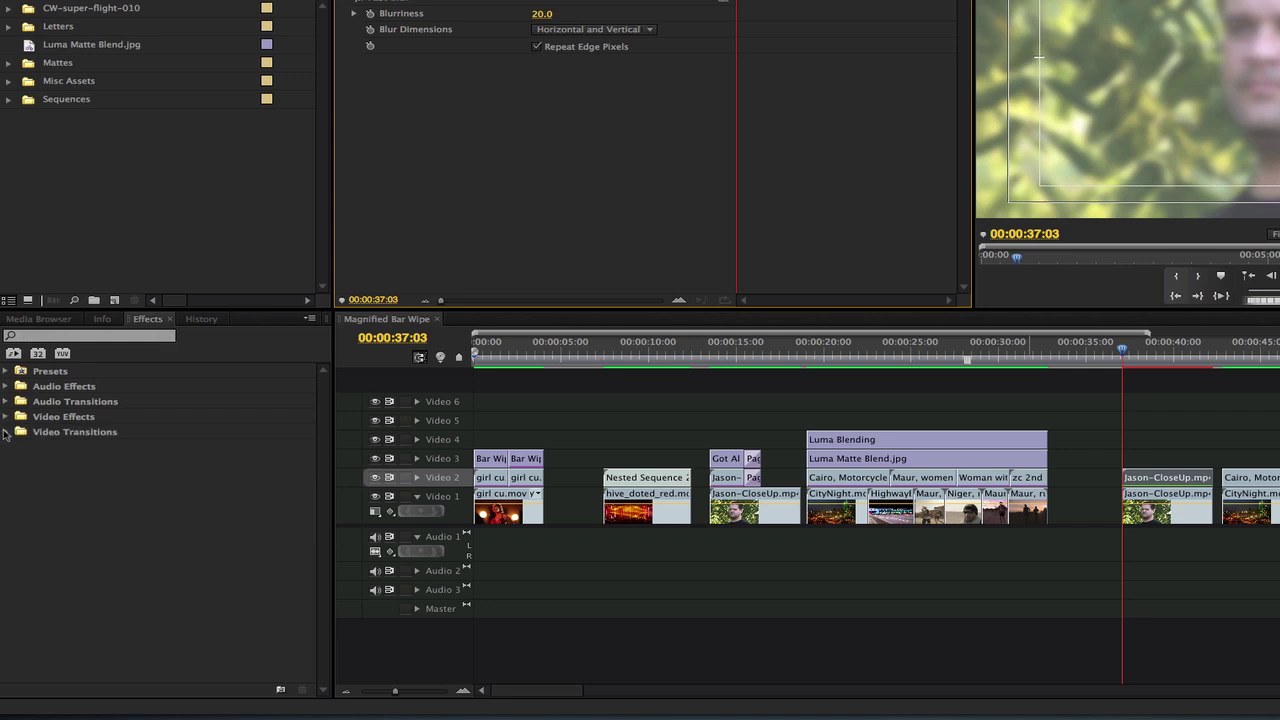
click(6, 433)
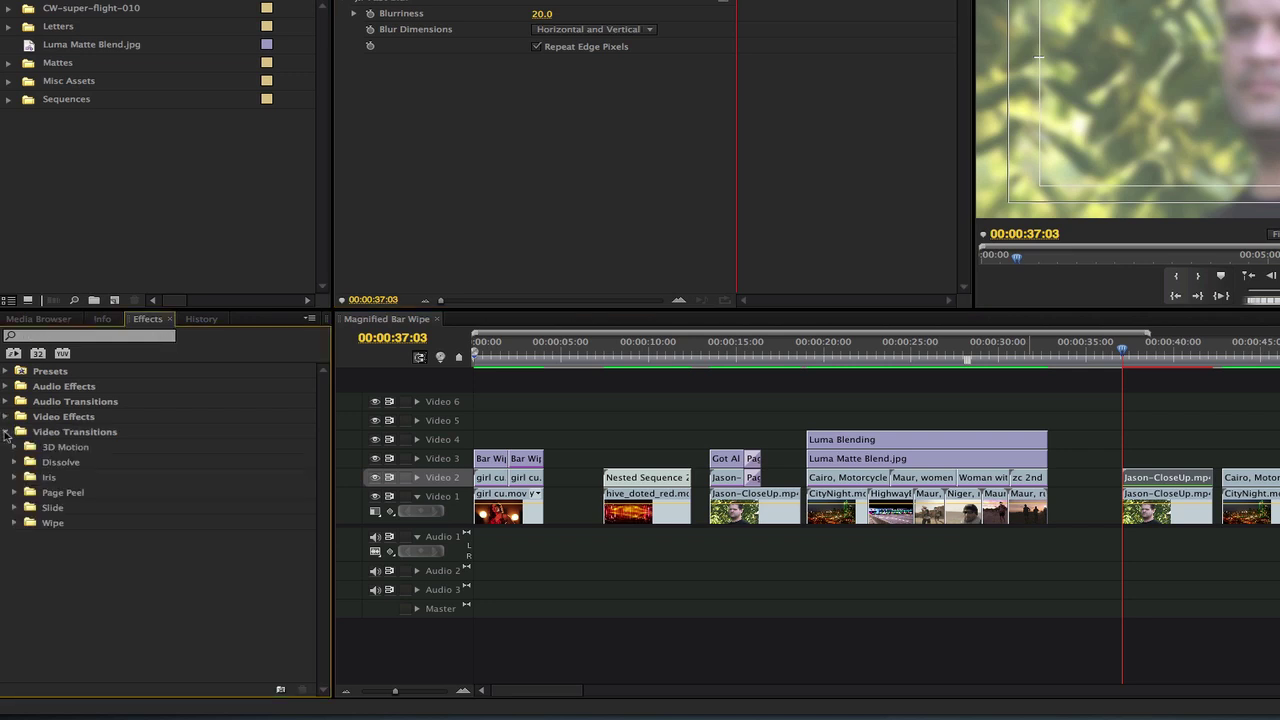
click(14, 493)
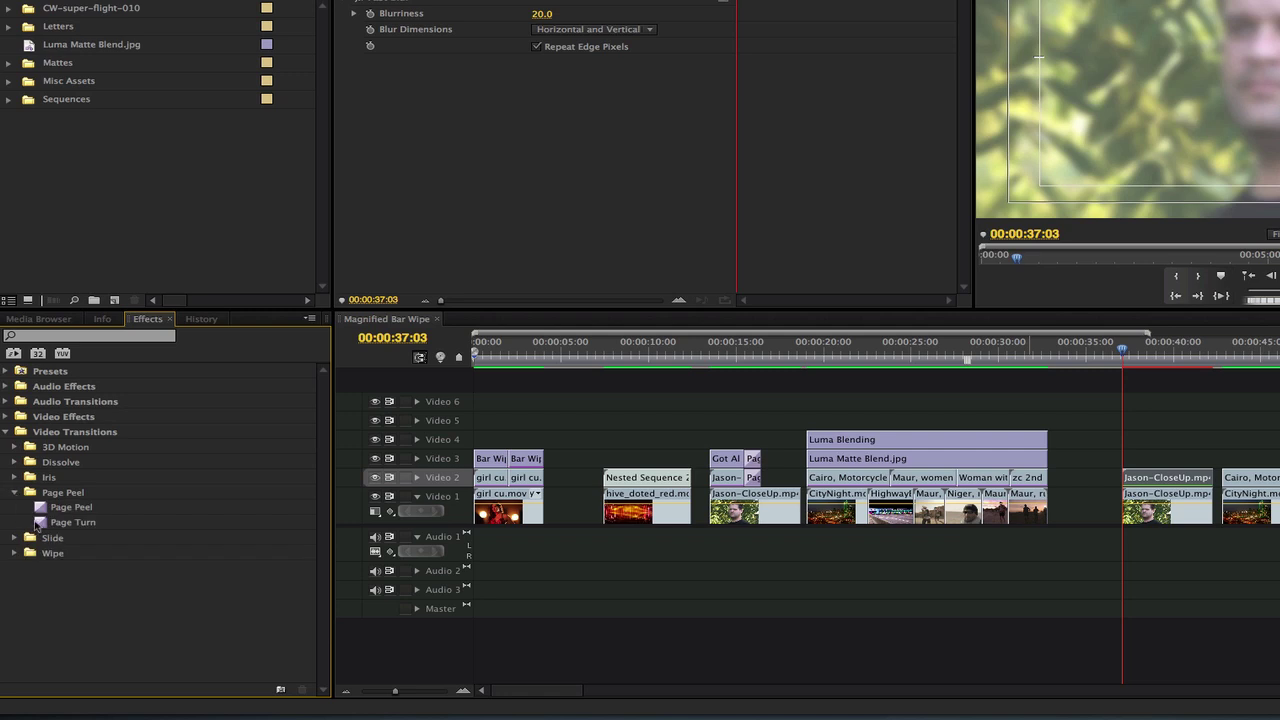
click(42, 524)
drag(42, 524, 1212, 476)
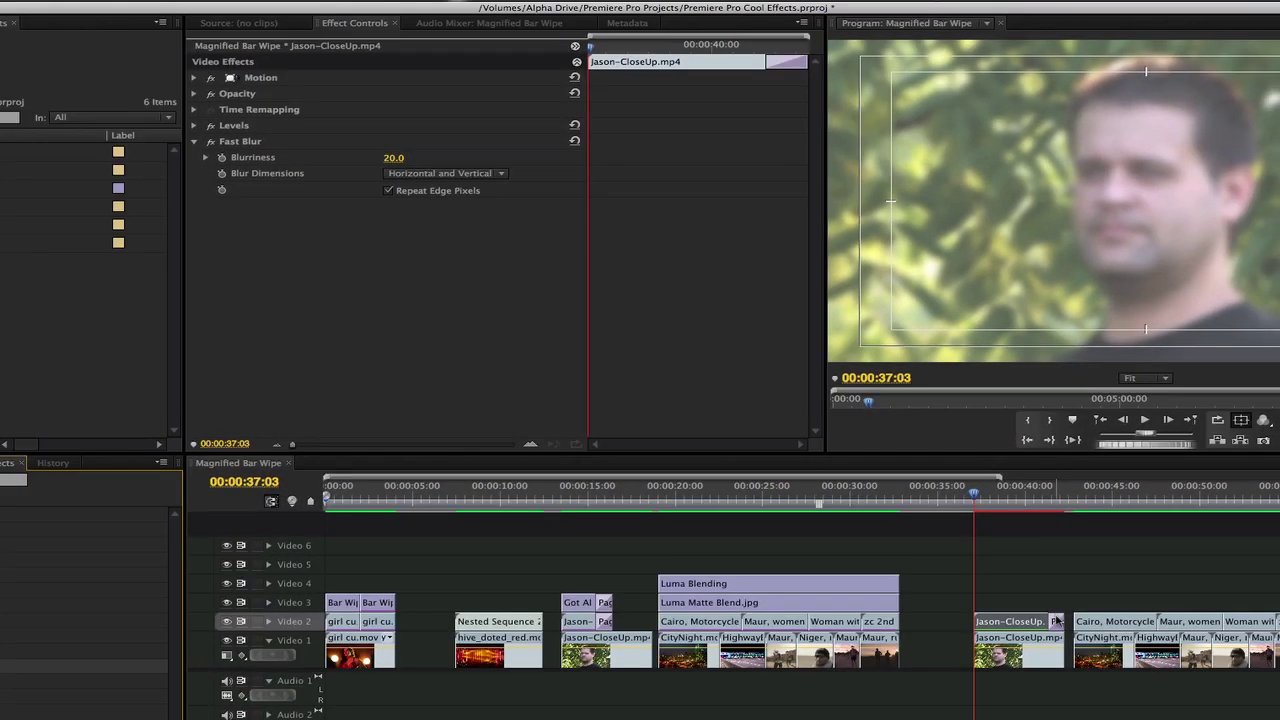
- Review the direction and duration settings of the Page Turn transition on the blurred clip
click(1056, 621)
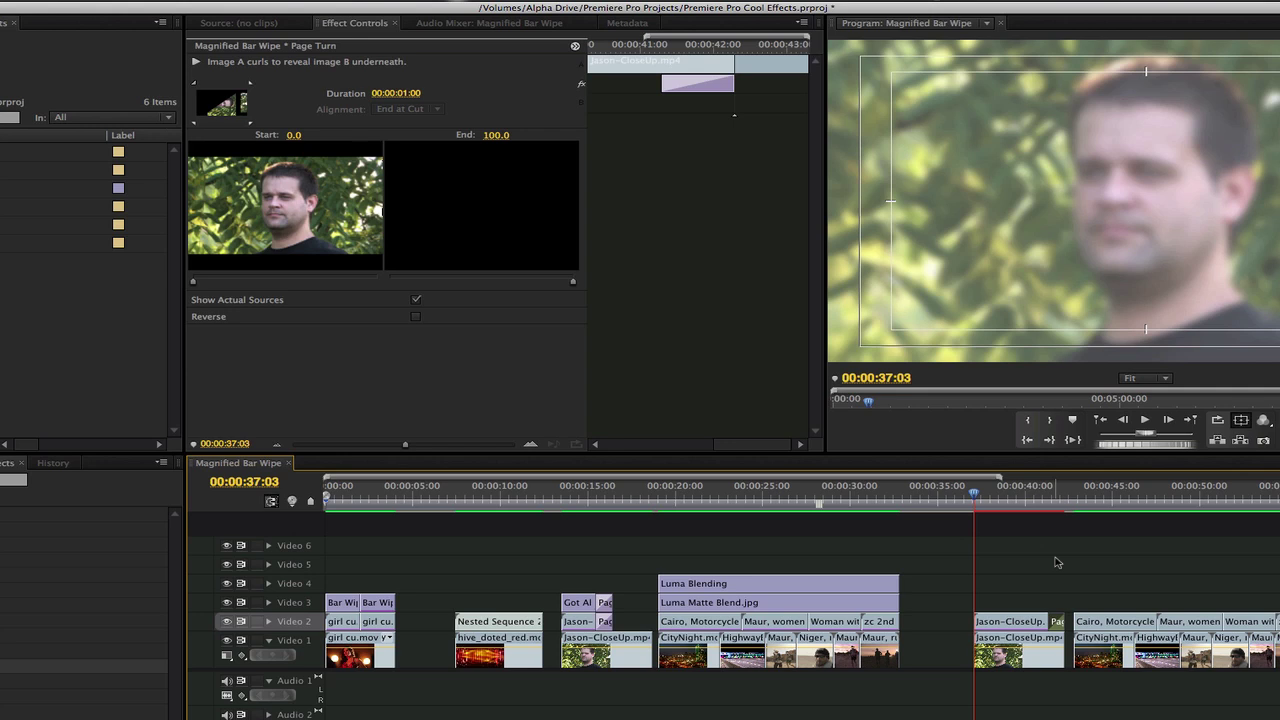
click(250, 88)
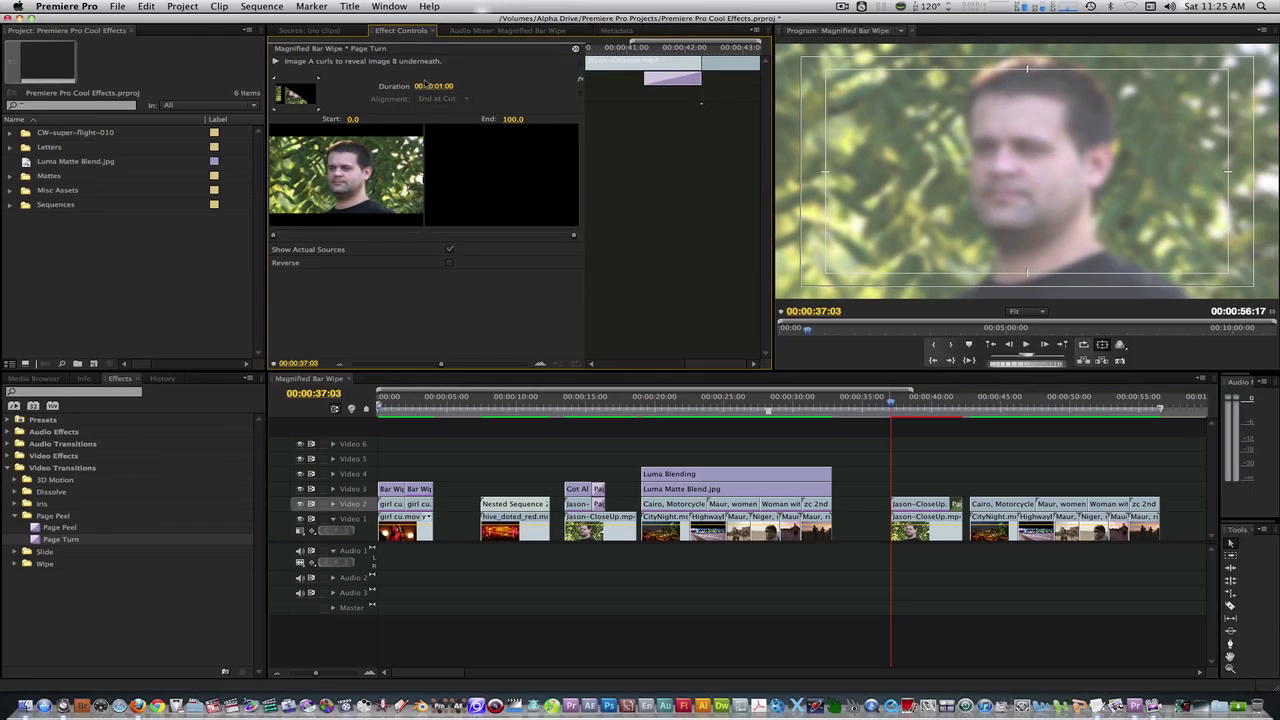
click(940, 484)
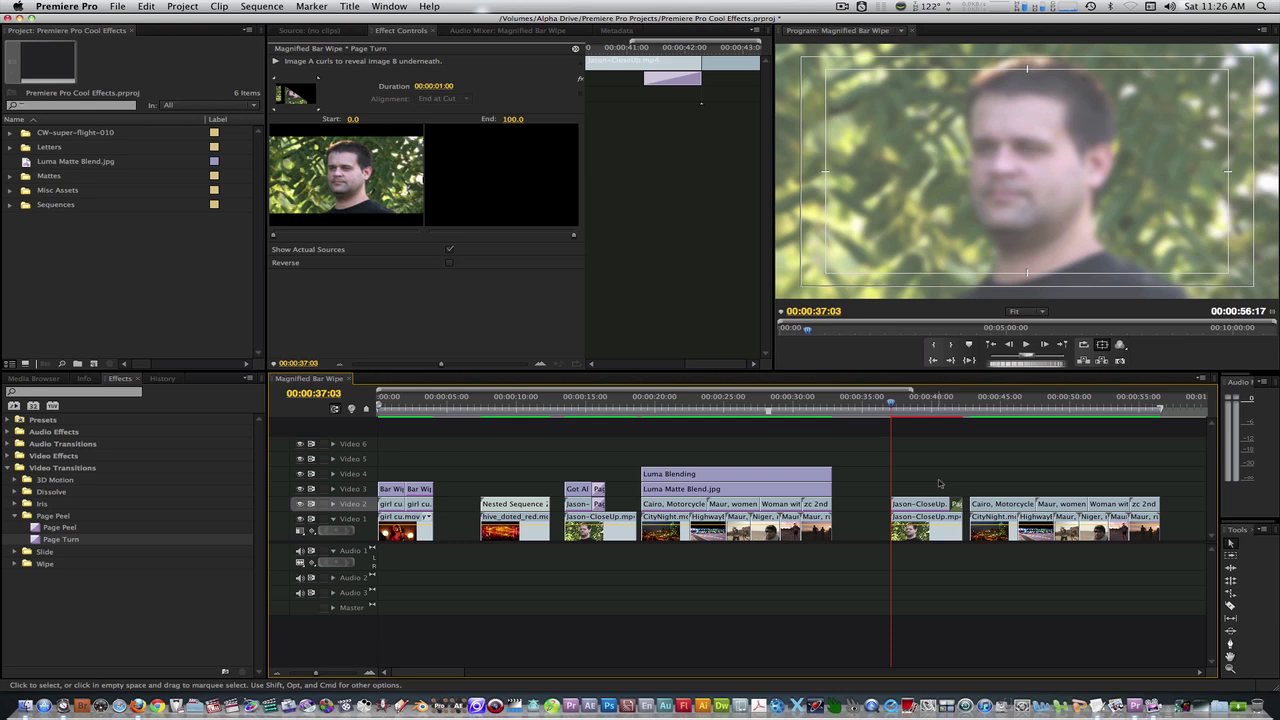
- Place the Got Allergies title on Video 3 above the close-up clips and apply the Page Turn transition to its end
click(12, 176)
drag(74, 233, 898, 494)
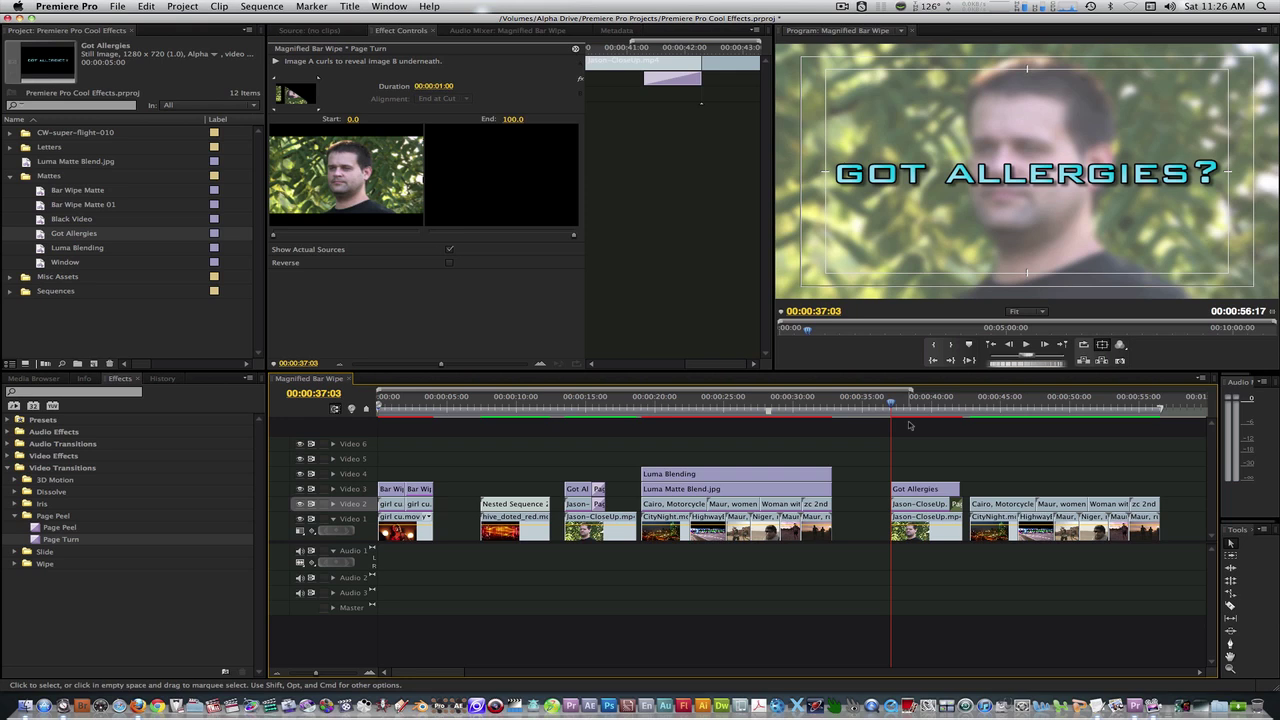
drag(40, 541, 955, 489)
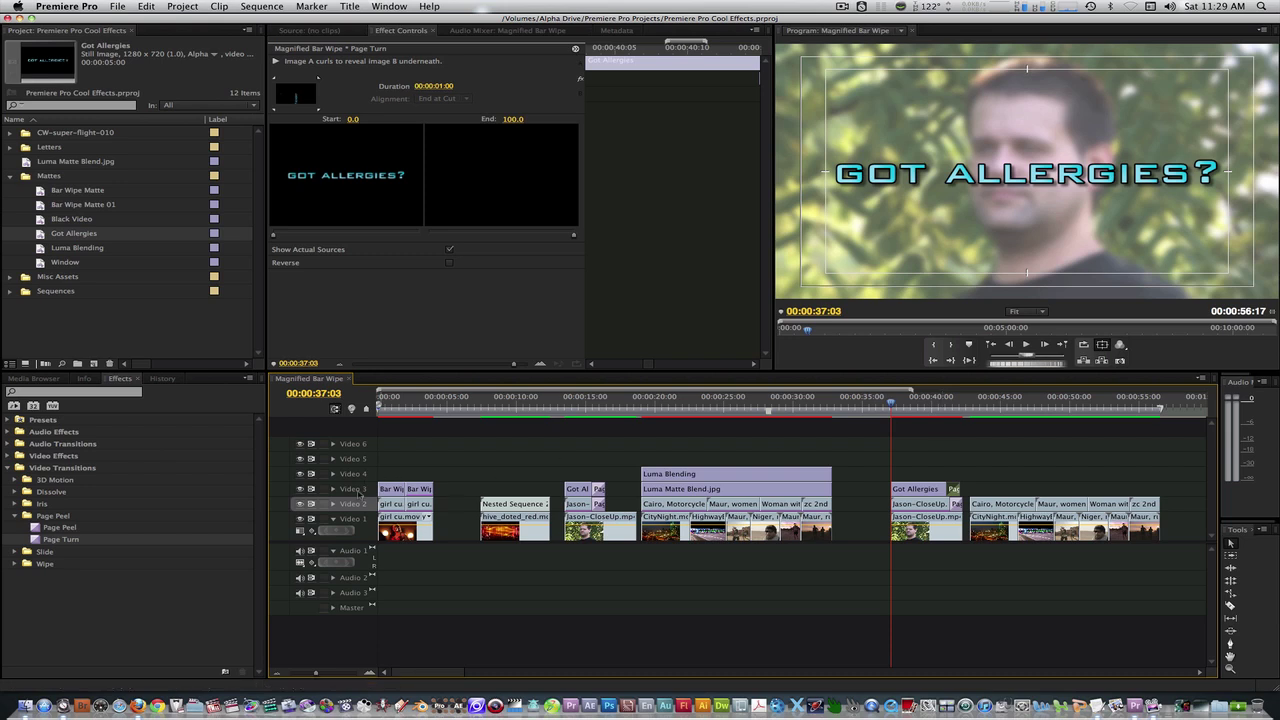
- Target Video 3 along with Video 2 and trim the ends of the title and blurred clip to the playhead at 00:00:40:04
click(424, 487)
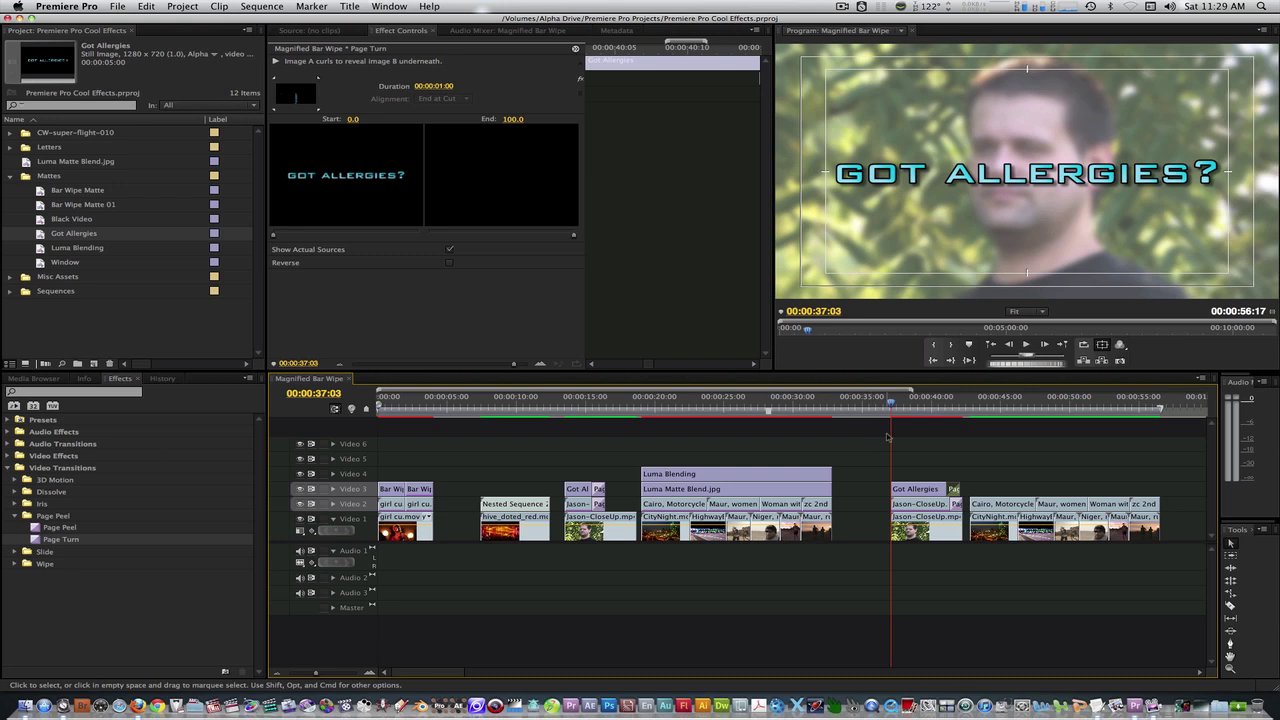
click(923, 410)
drag(923, 412, 930, 414)
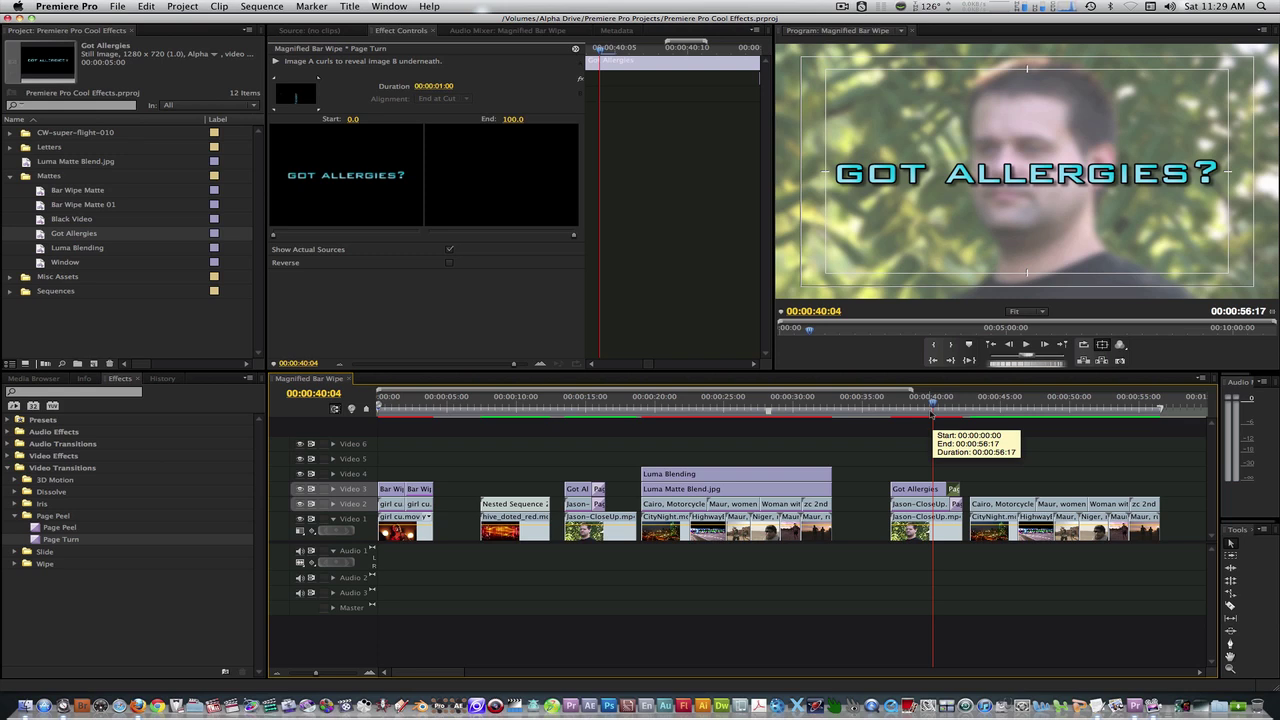
key(ctrl+o)
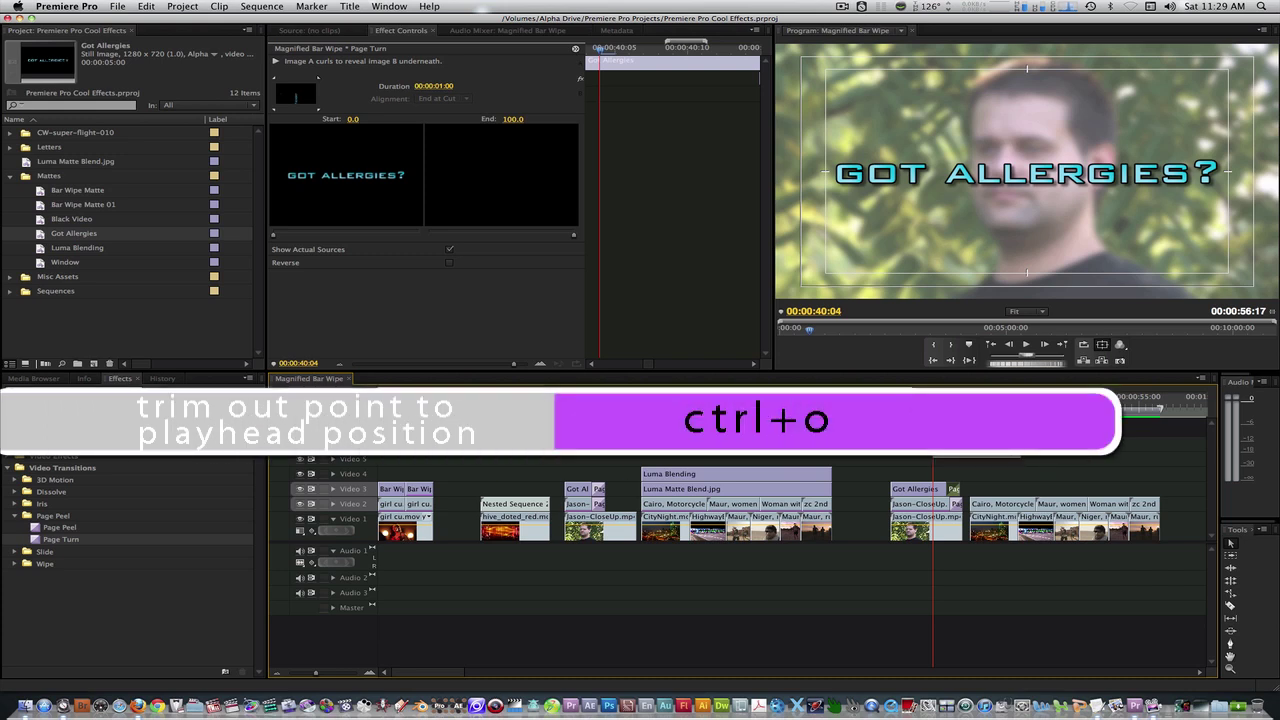
key(ctrl+o)
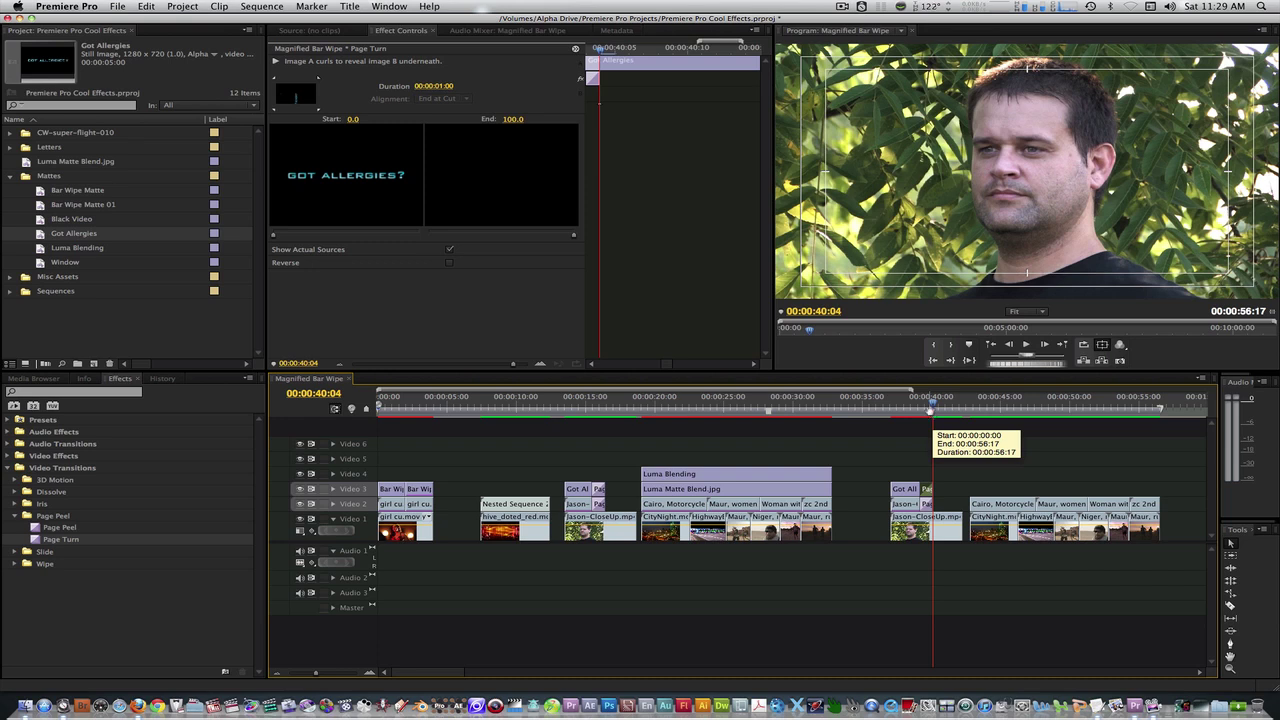
- Render the timeline and play back the page turn section from 00:00:37:03
key(Return)
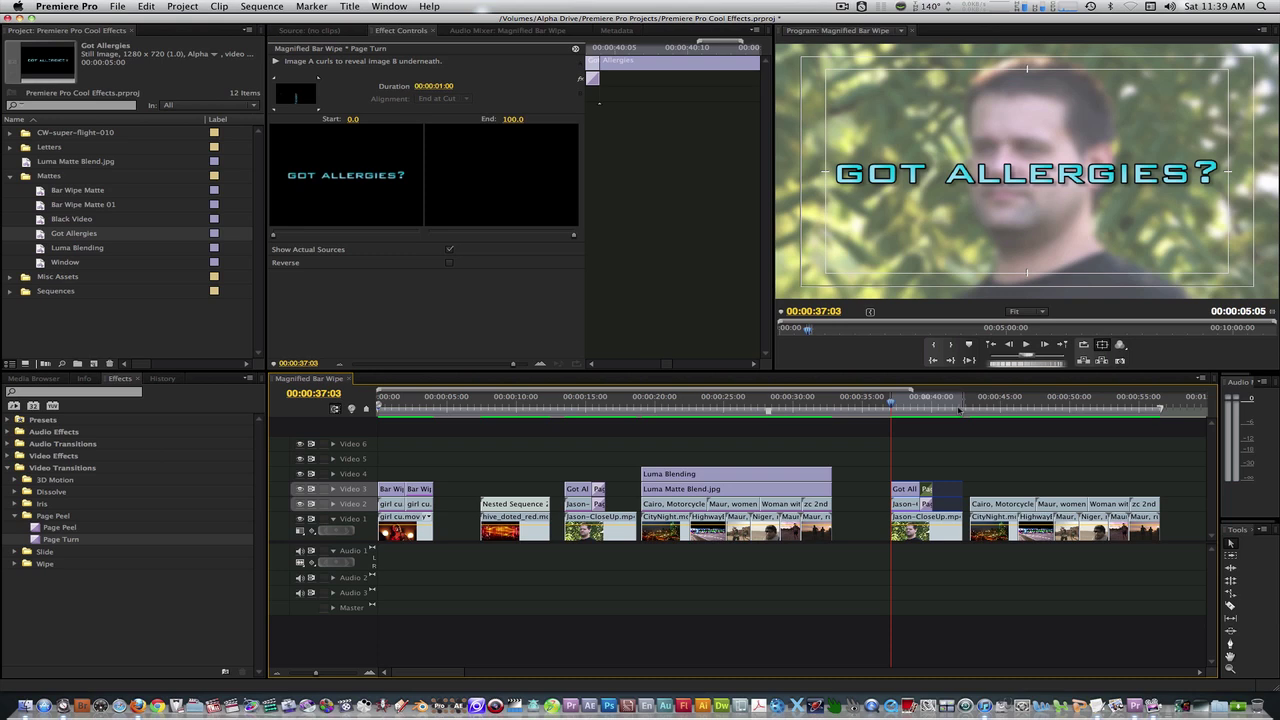
key(space)
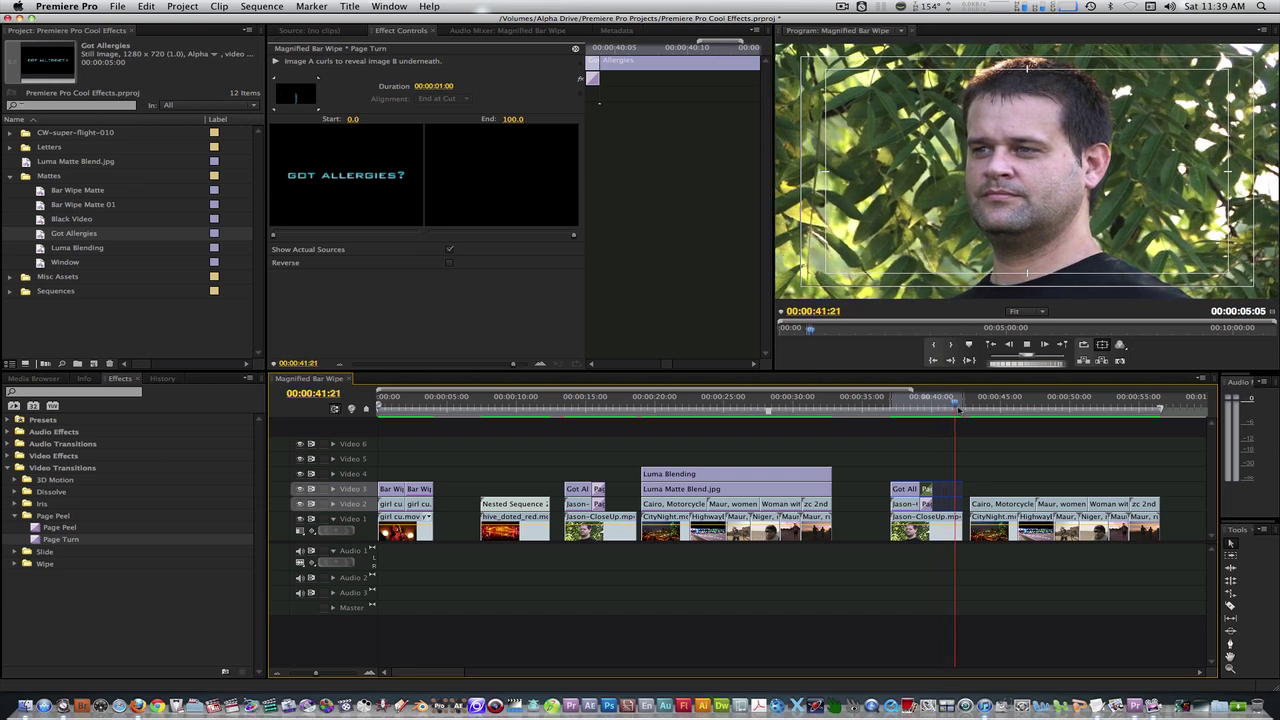
key(space)
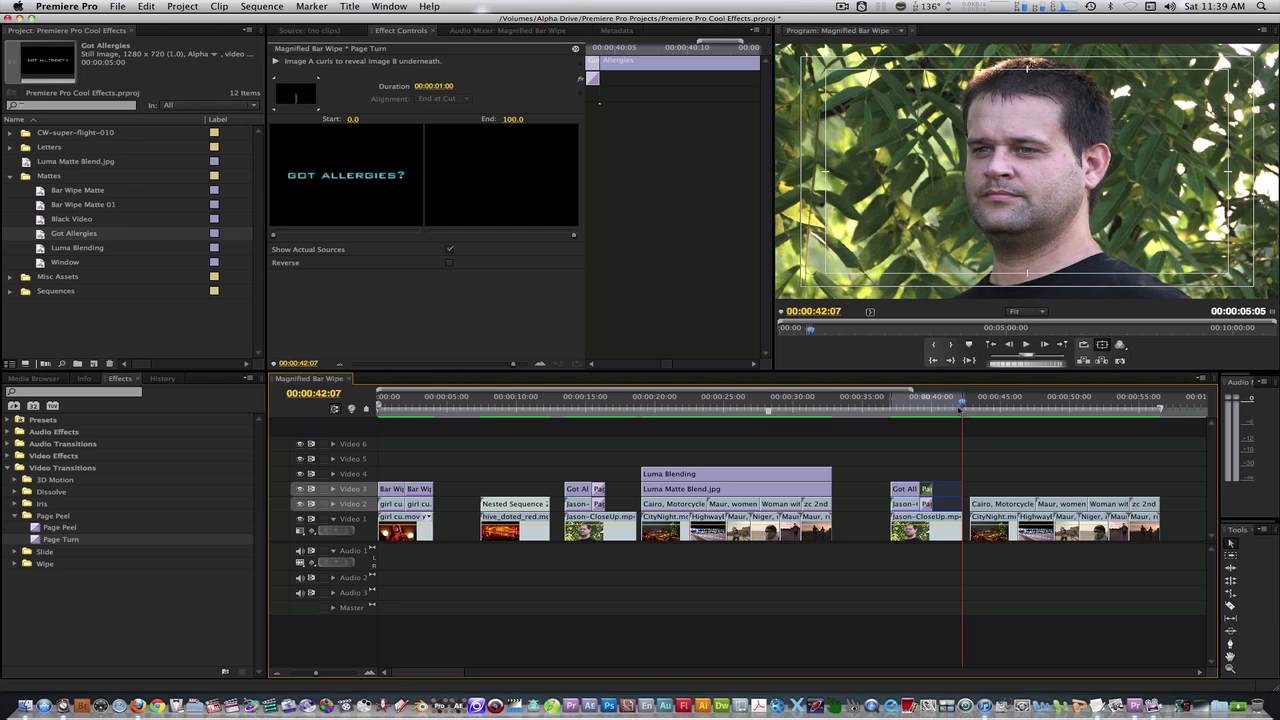
- Place Luma Matte Blend.jpg on Video 3 at 00:00:42:24 and extend it to the end of the clips below
key(space)
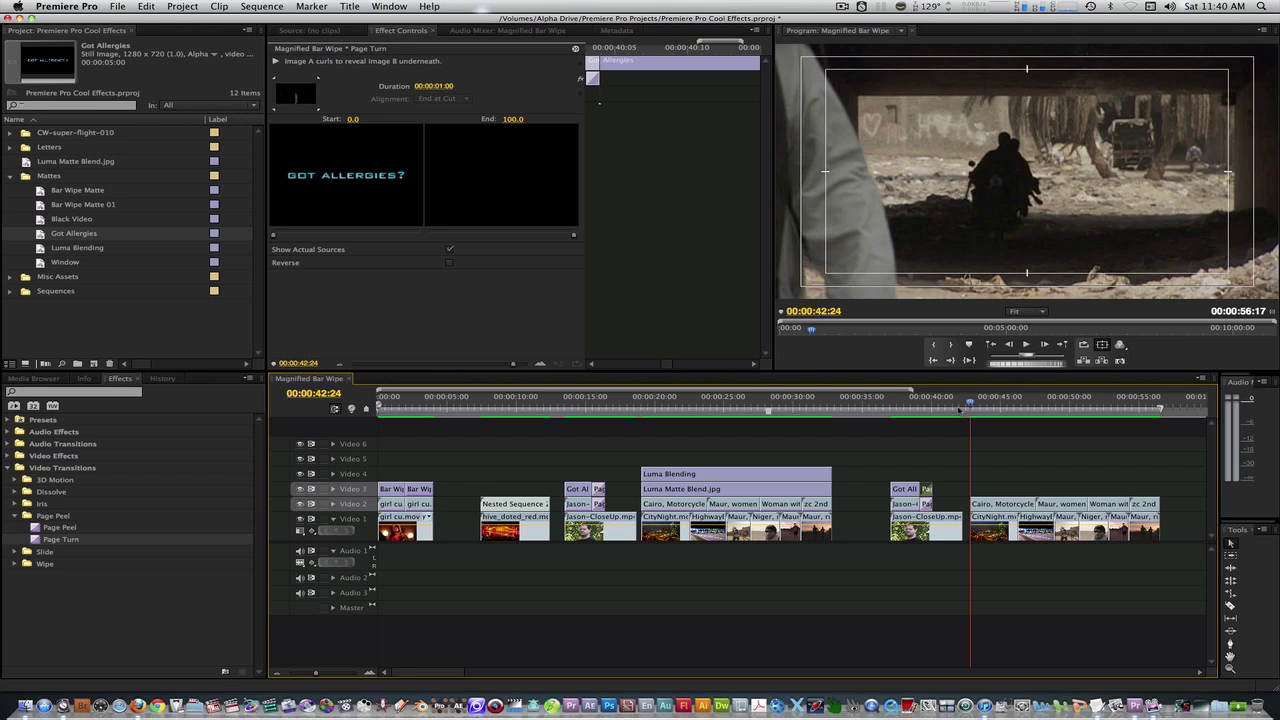
click(28, 163)
double_click(28, 163)
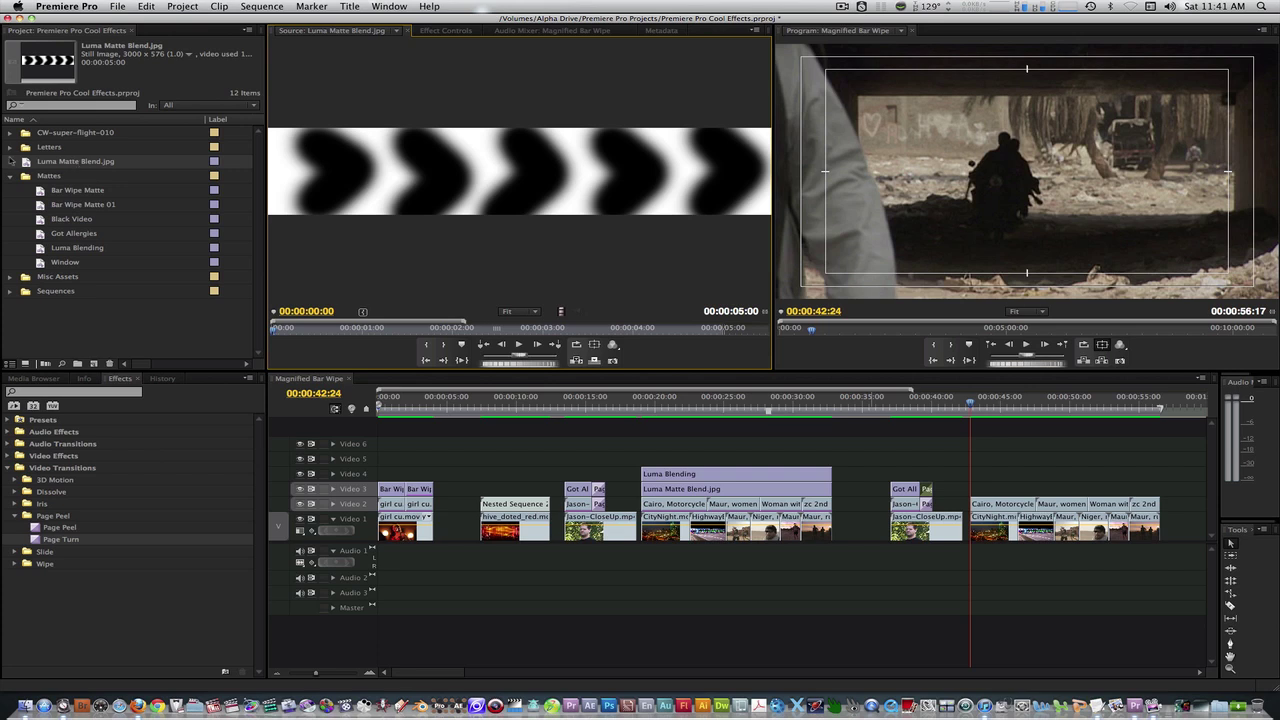
drag(47, 167, 976, 490)
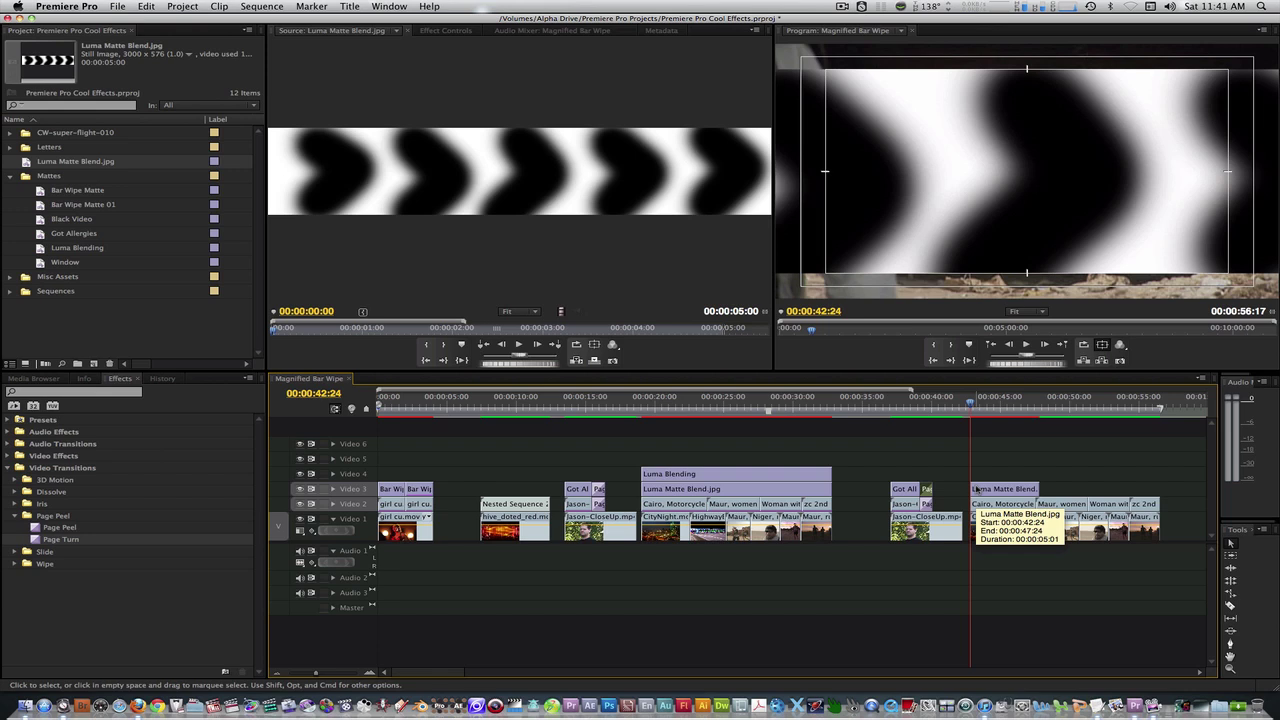
drag(1039, 488, 1160, 488)
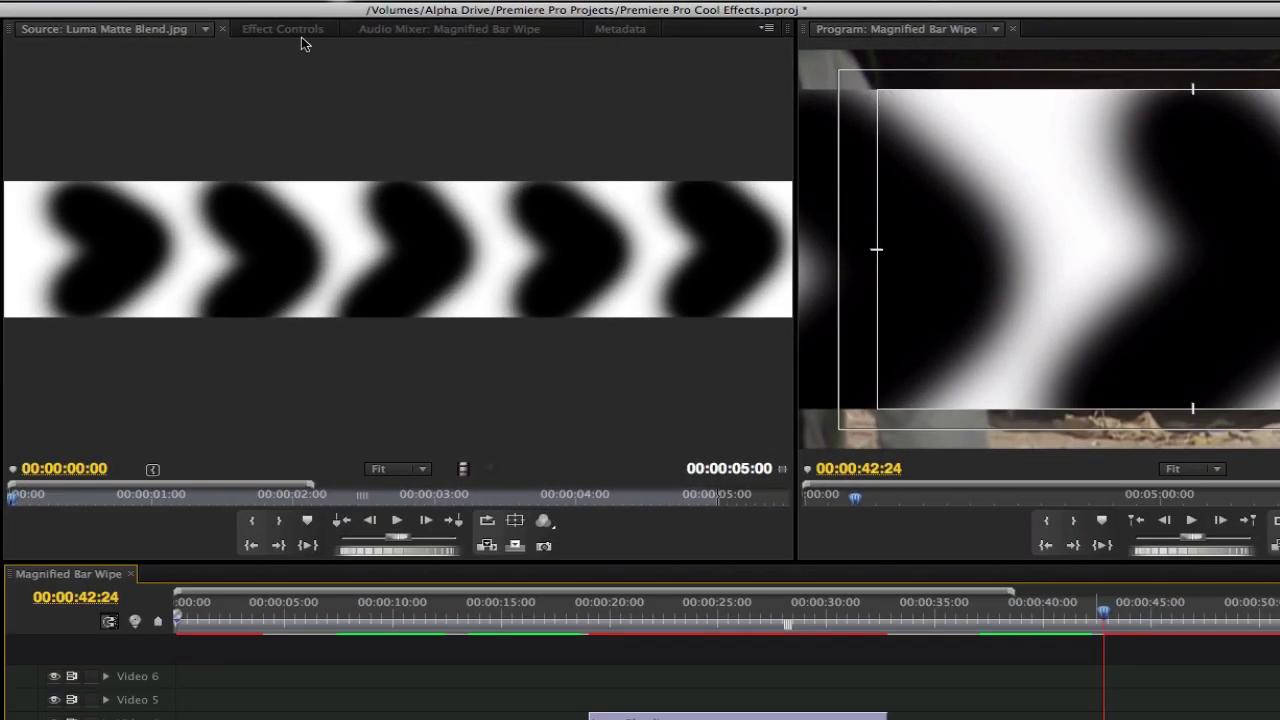
- Scale the new Luma Matte Blend clip on Video 3 to 128 so it fills the frame
click(445, 30)
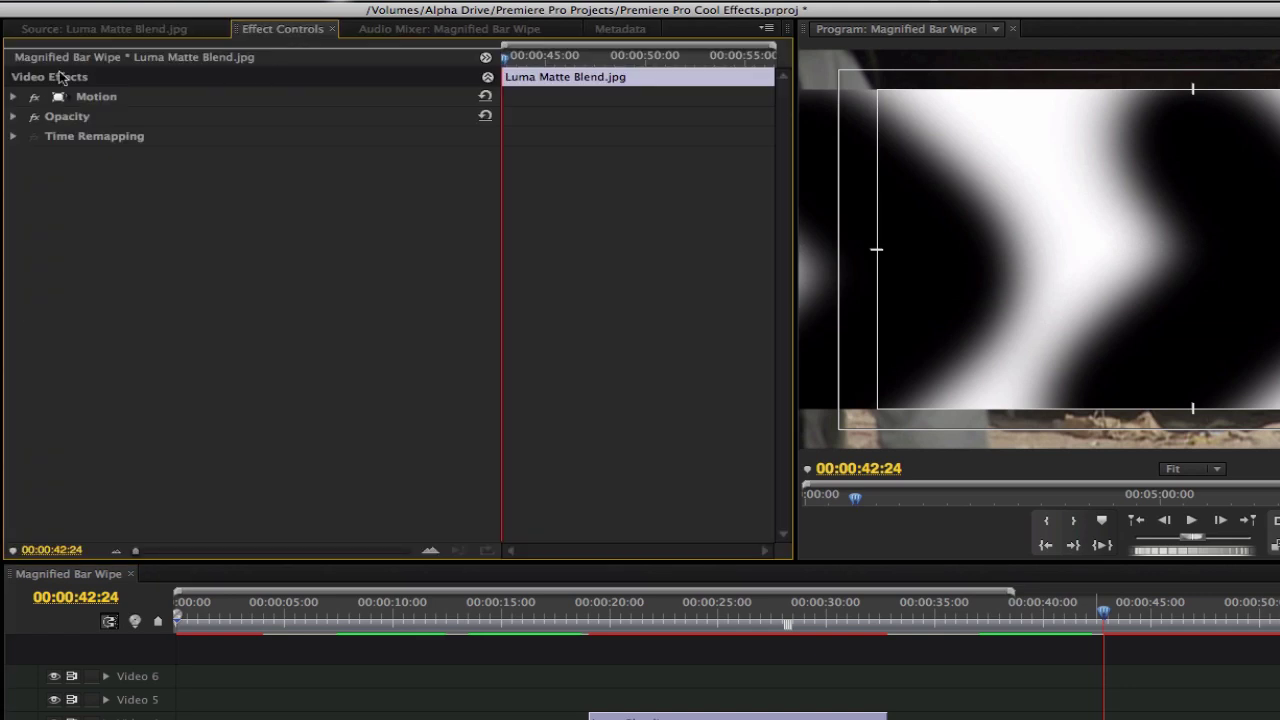
click(13, 97)
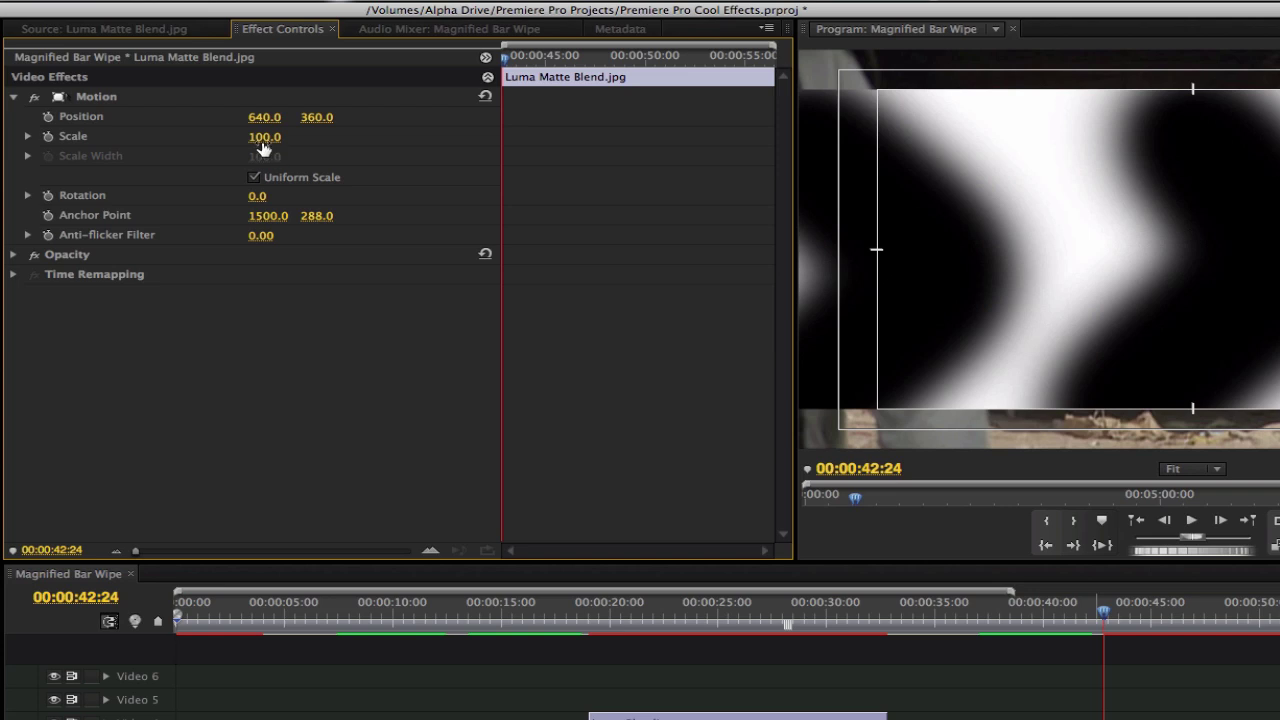
mouse_move(262, 137)
mouse_down()
mouse_move(290, 137)
mouse_move(277, 139)
mouse_up()
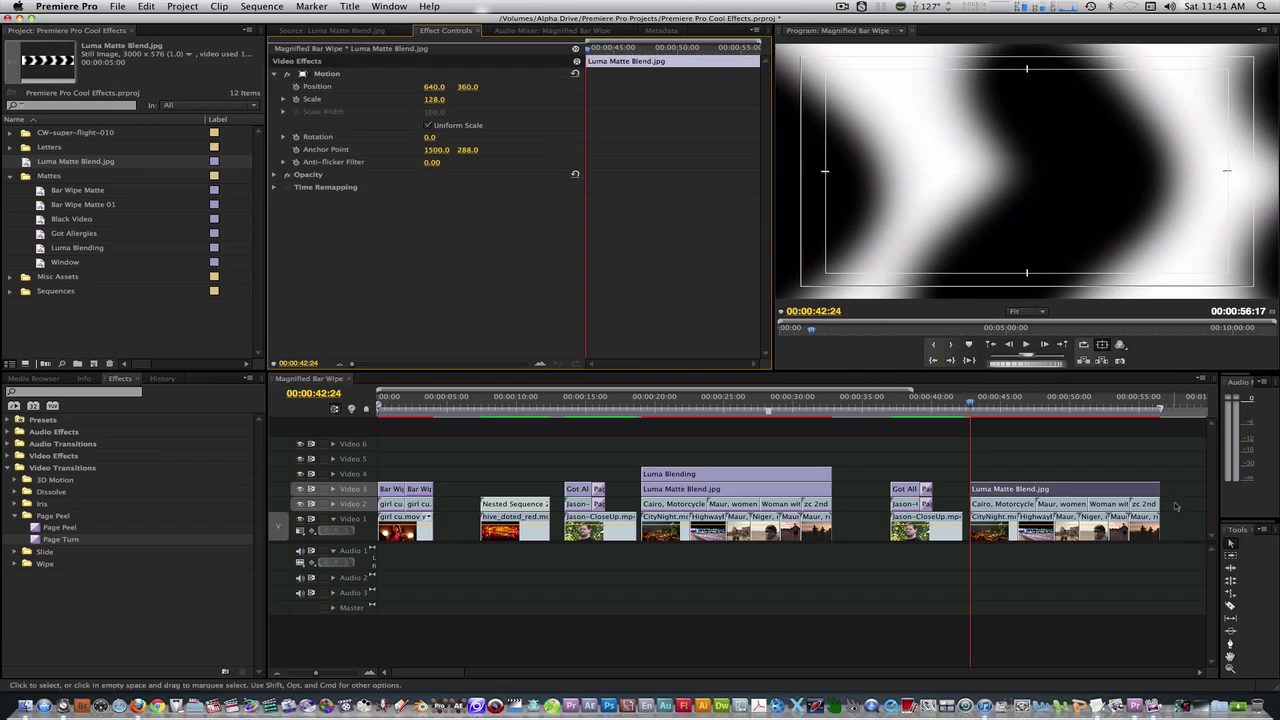
- Find the Track Matte Key effect and apply it to all Video 2 clips beneath the new luma matte
drag(1176, 506, 1011, 506)
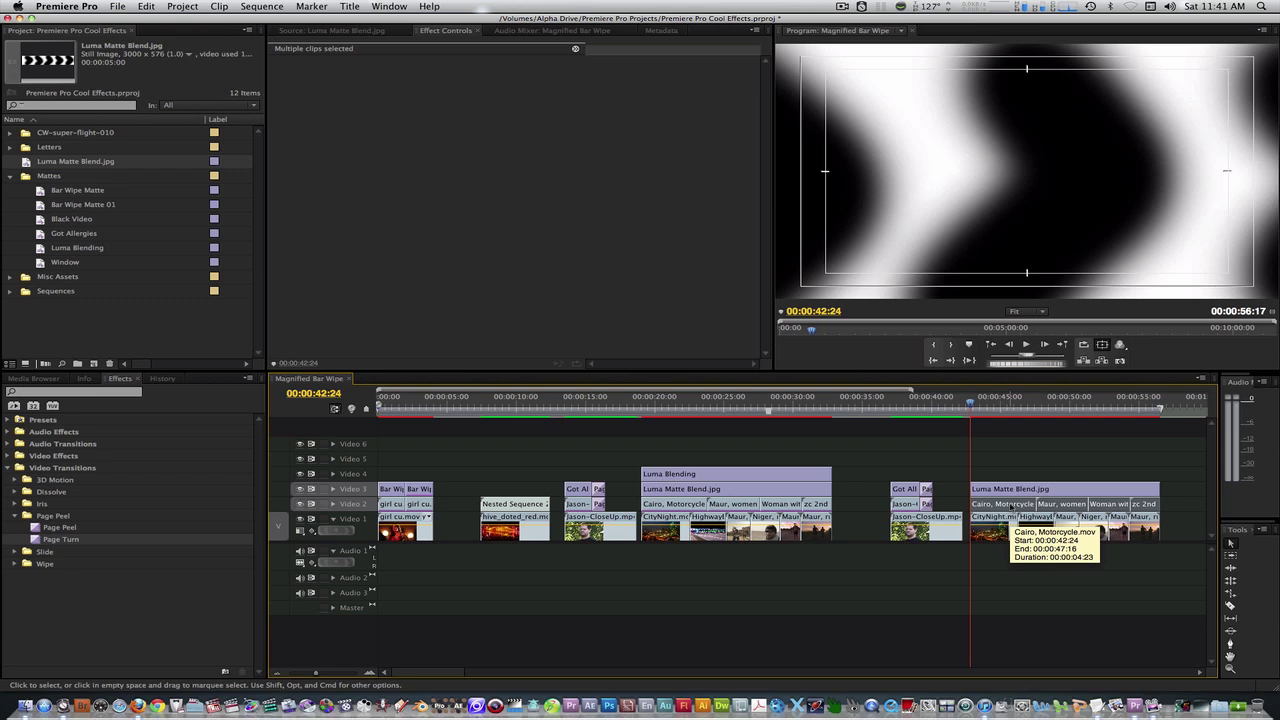
click(108, 398)
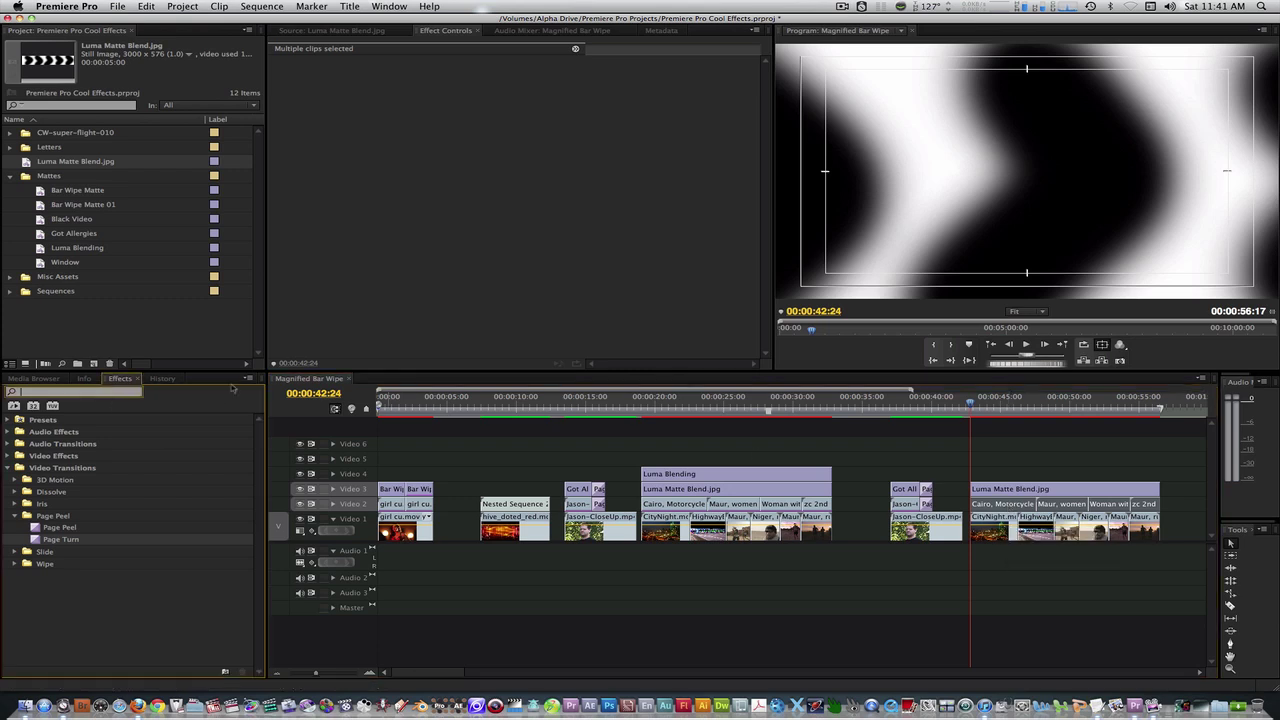
text(track matte)
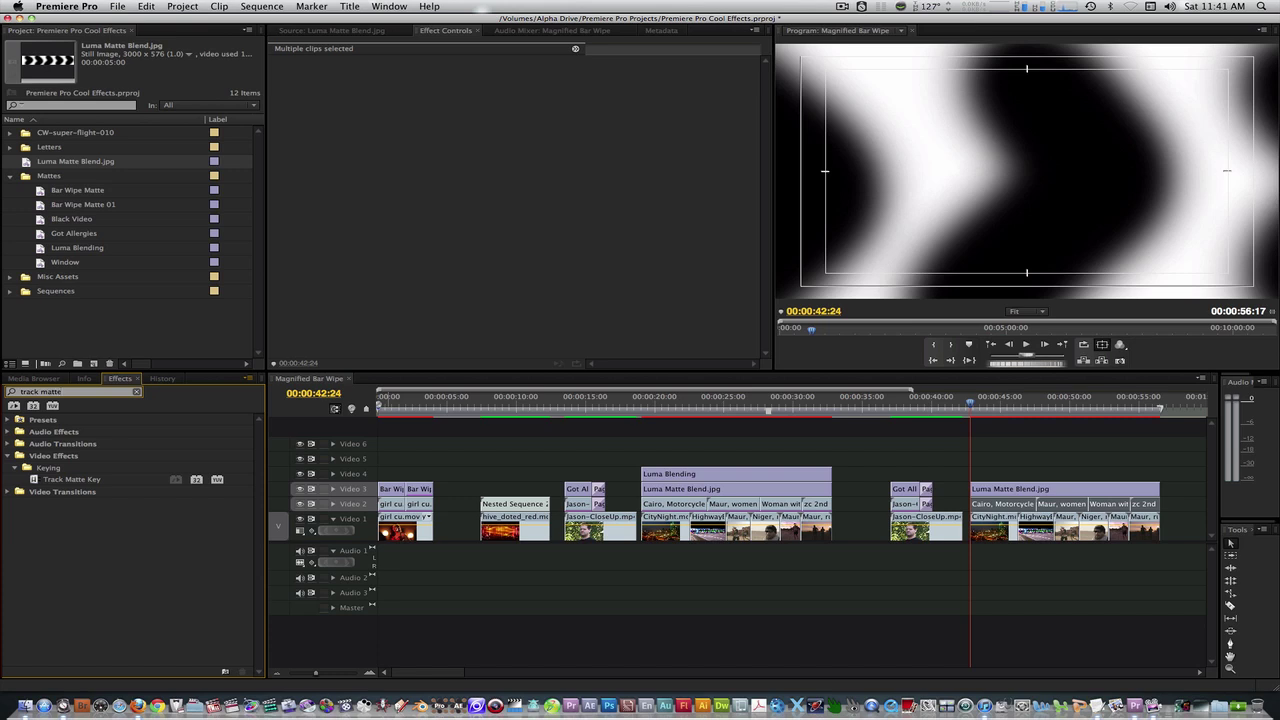
click(34, 481)
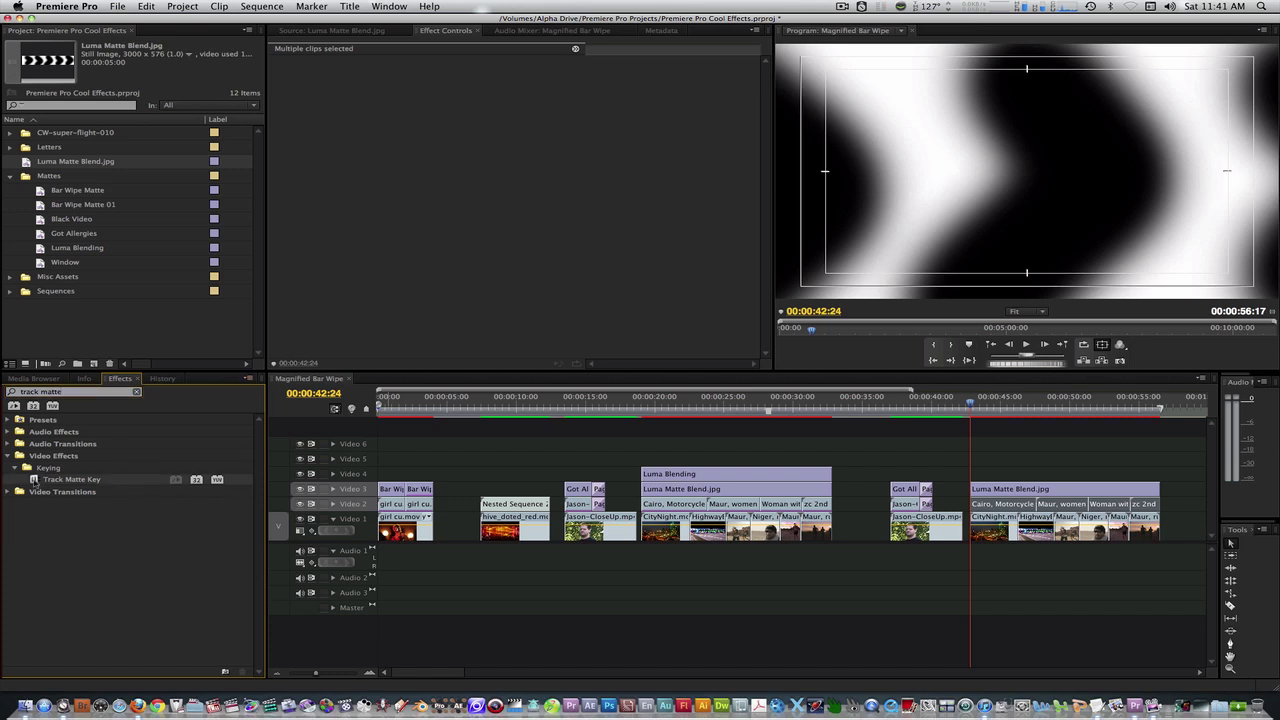
drag(34, 481, 996, 508)
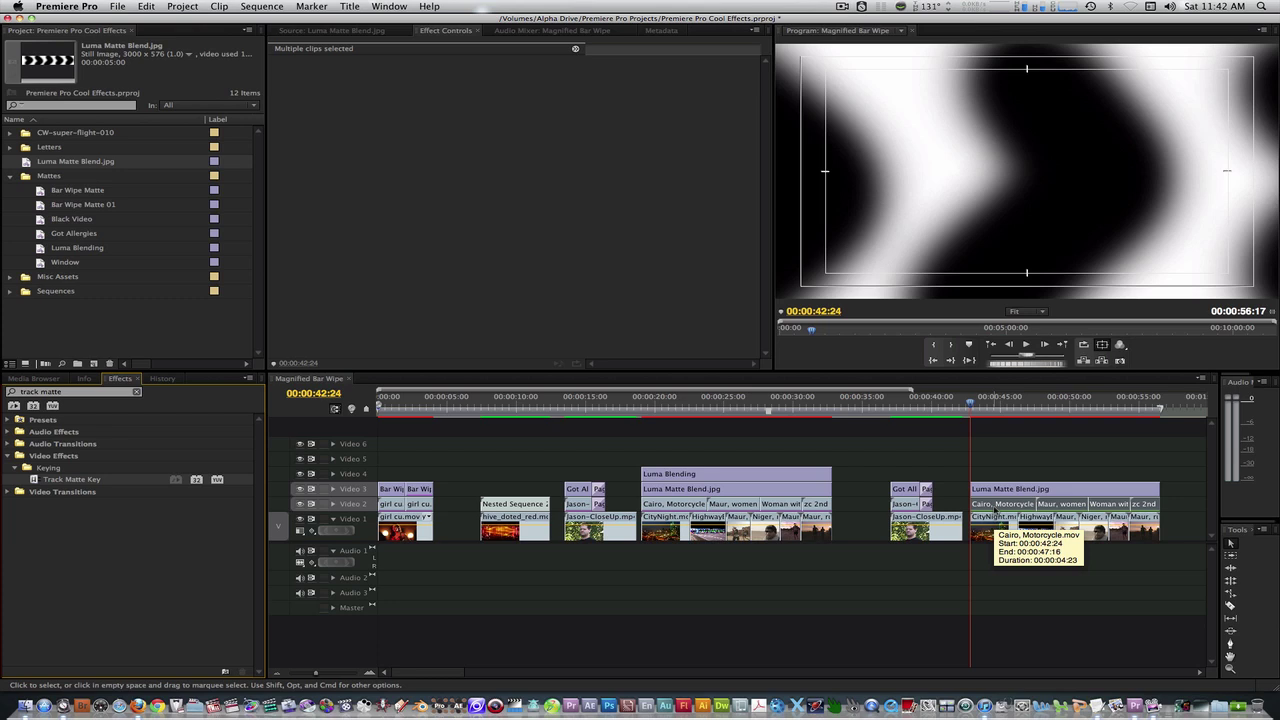
- Set the Track Matte Key of the Cairo, Motorcycle clip to use Video 3 as the matte, composited using Matte Luma
click(952, 652)
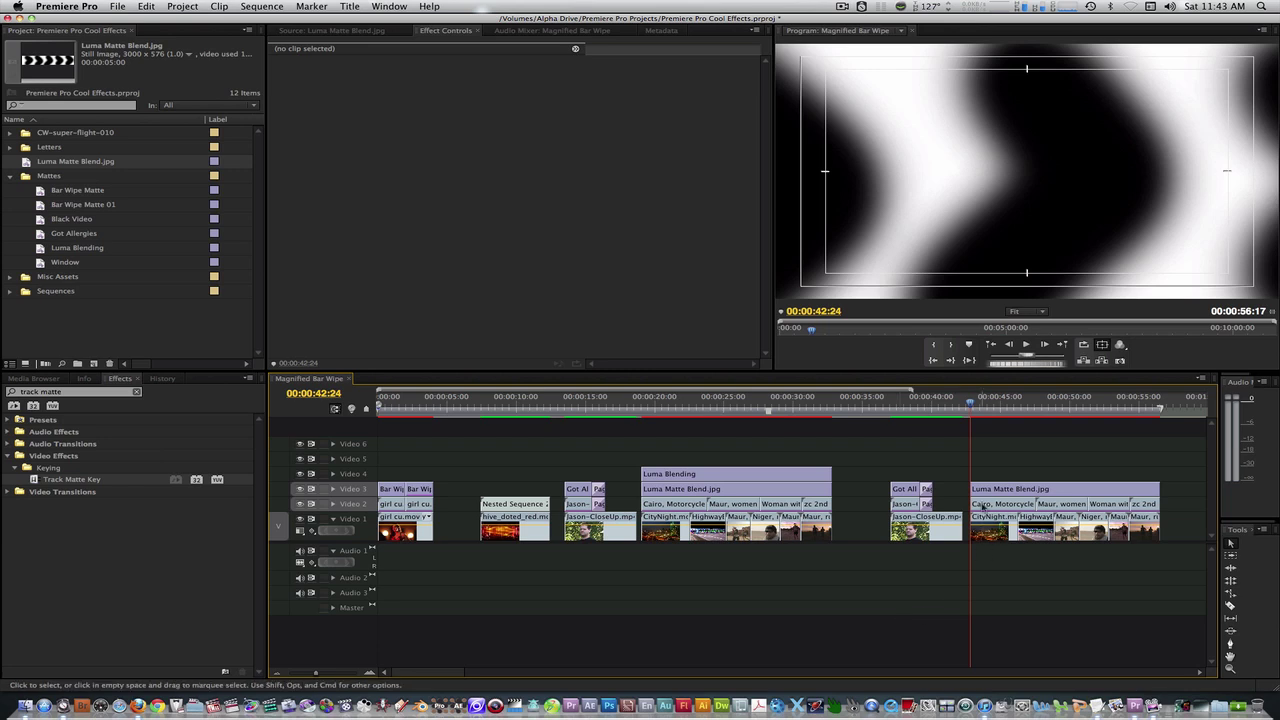
click(984, 508)
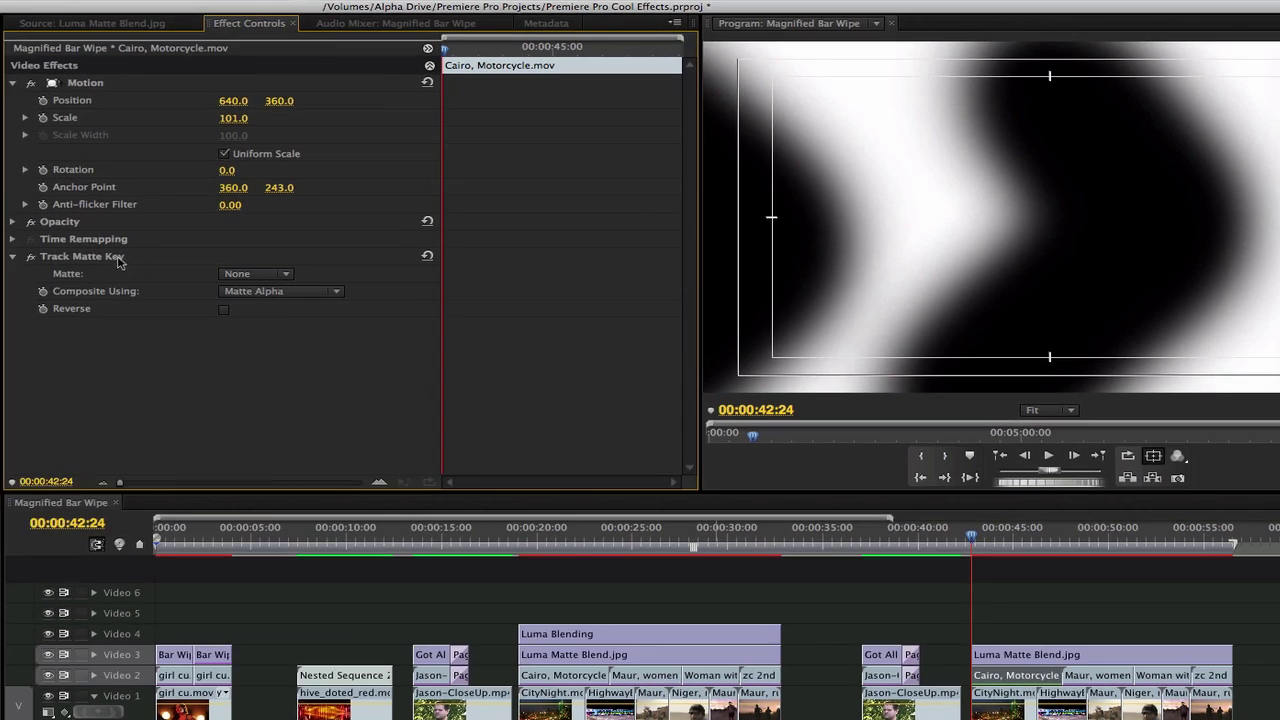
click(323, 209)
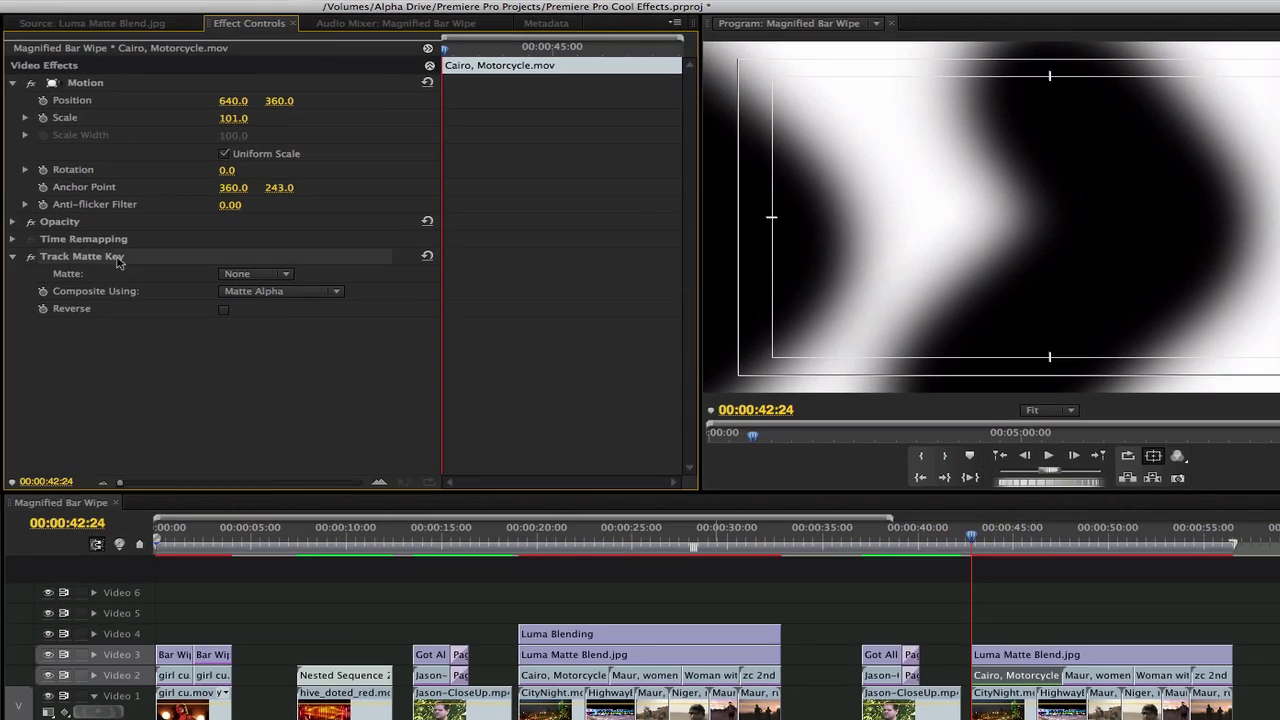
click(236, 274)
click(255, 362)
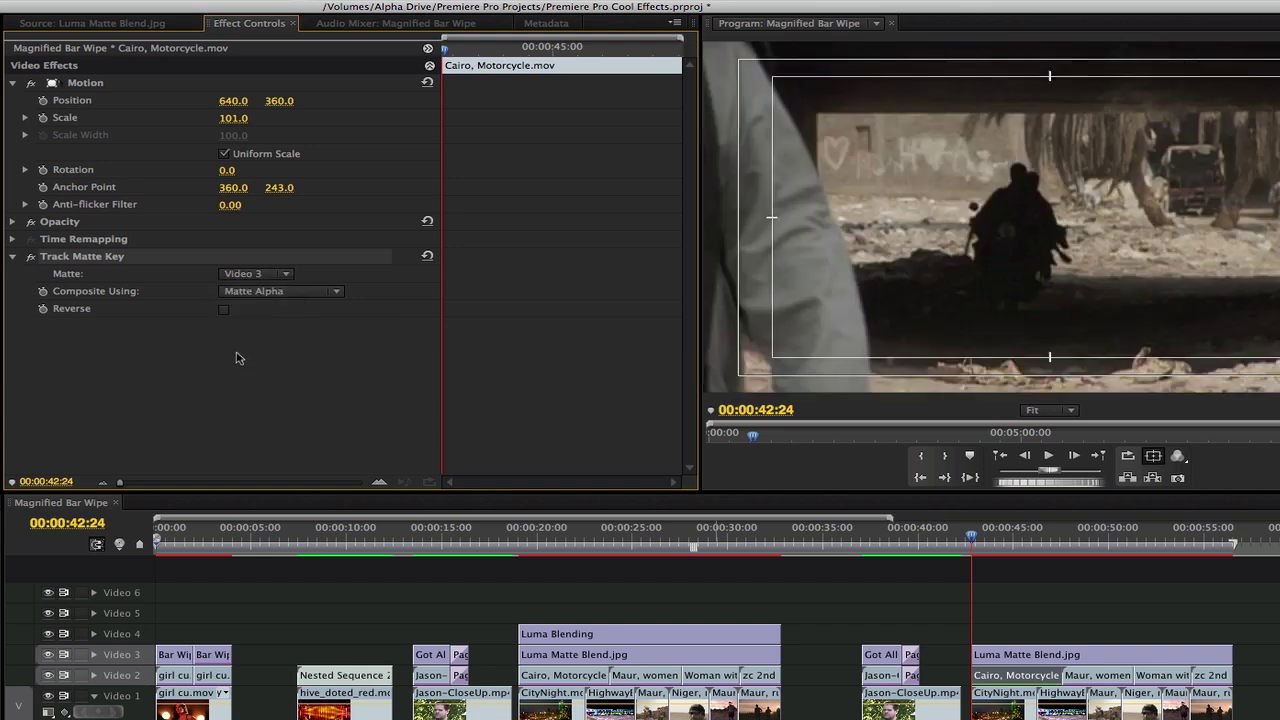
click(312, 296)
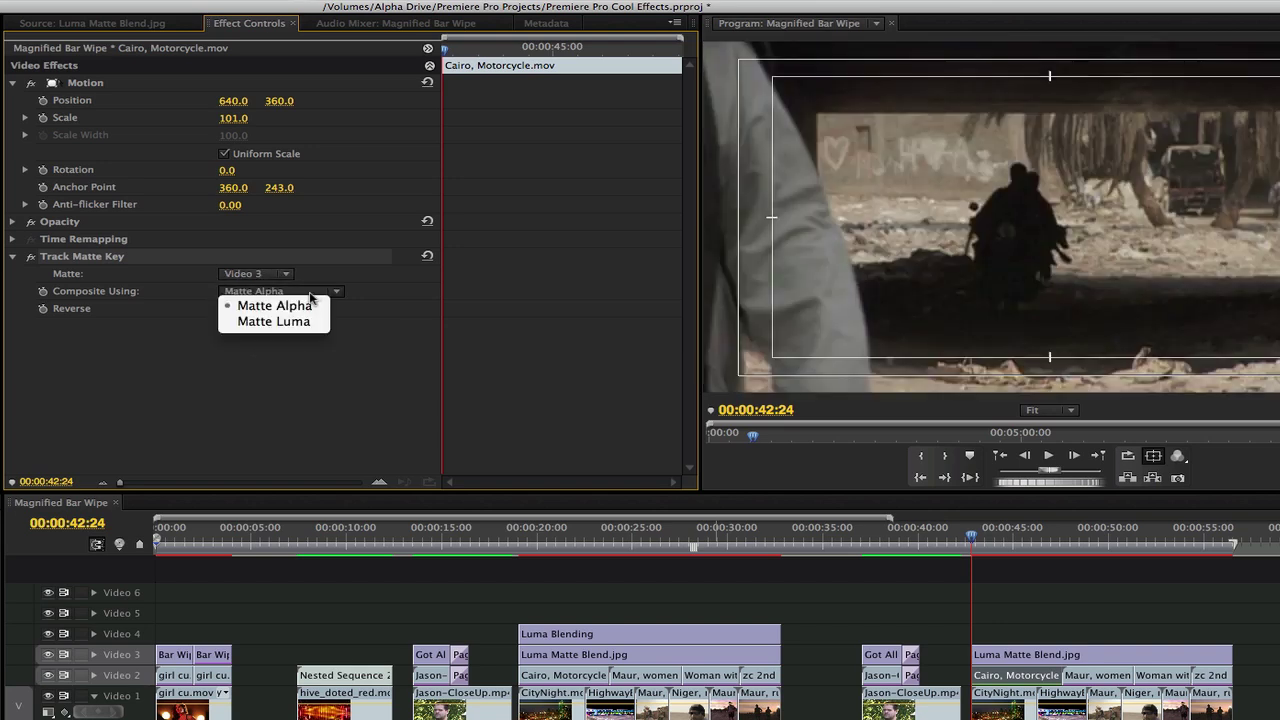
click(306, 321)
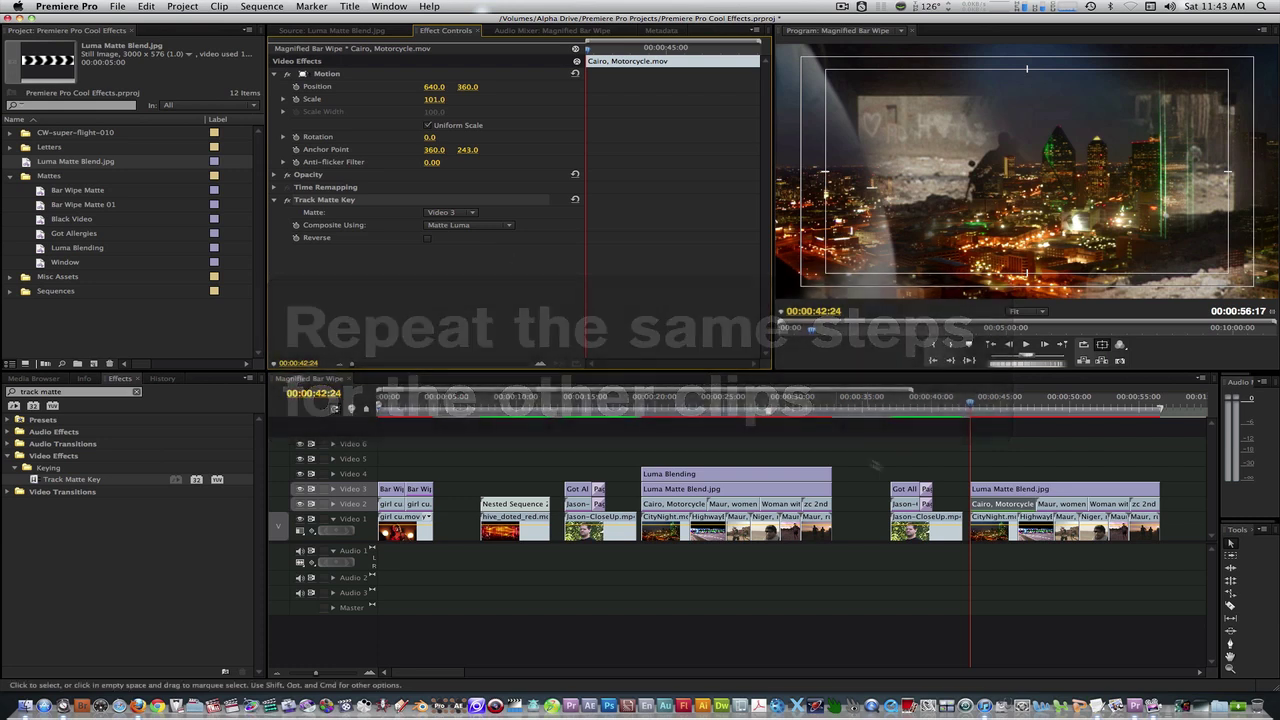
- Give the remaining Video 2 clips under the matte the same Track Matte Key settings: matte Video 3, composited using Matte Luma
click(1060, 503)
click(449, 212)
click(454, 275)
click(468, 225)
click(465, 231)
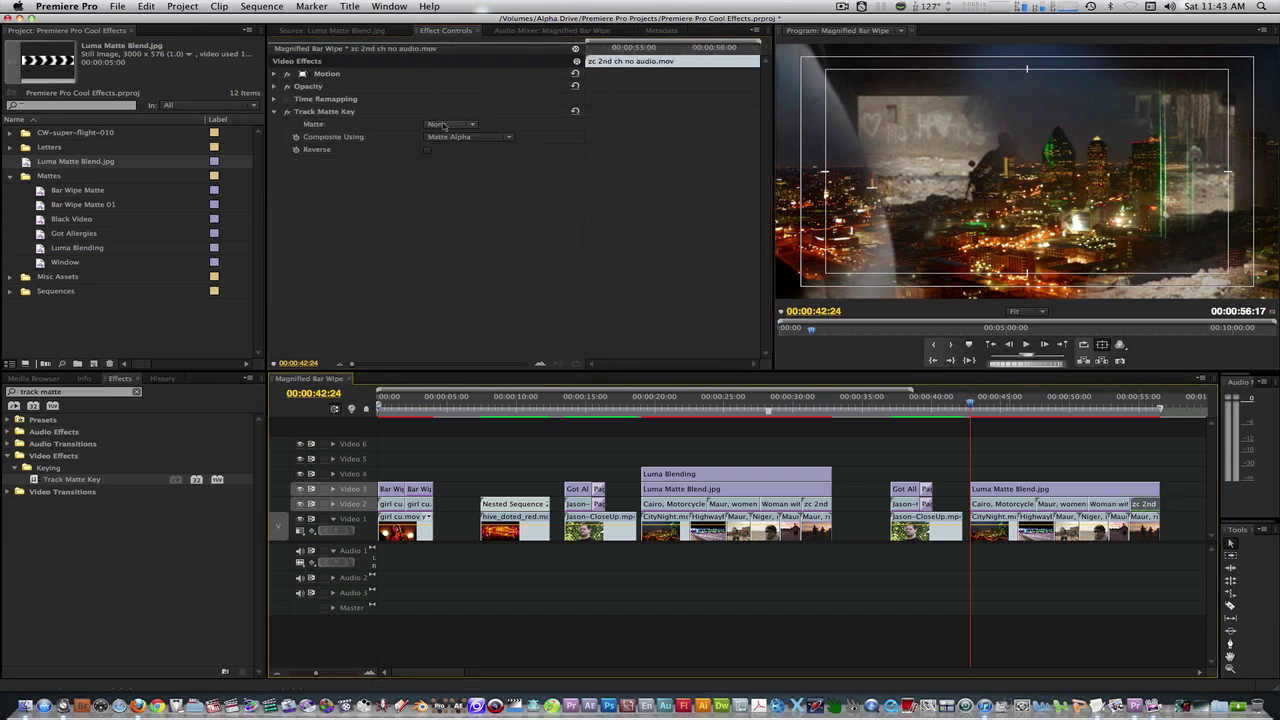
click(449, 124)
click(454, 187)
click(468, 137)
click(482, 160)
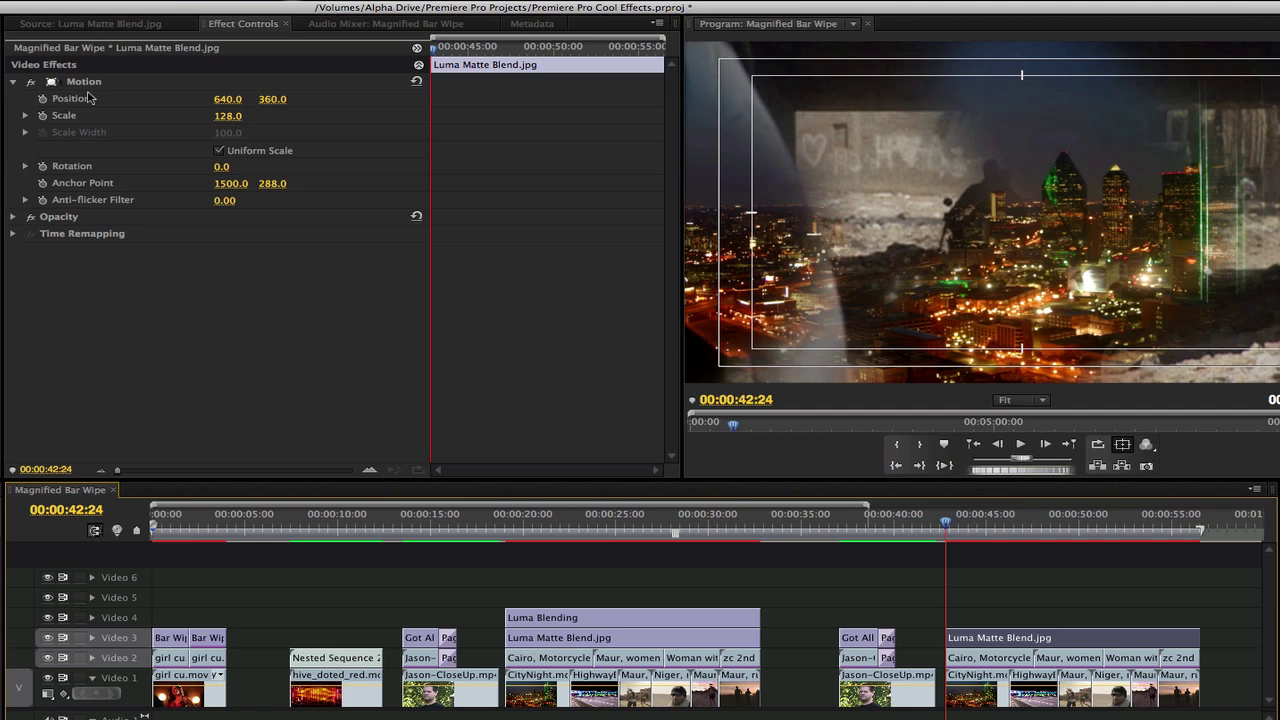
- Start keyframing the matte's Position at 00:00:42:24 and set its horizontal position to 1914 so its left edge meets the frame edge
click(43, 99)
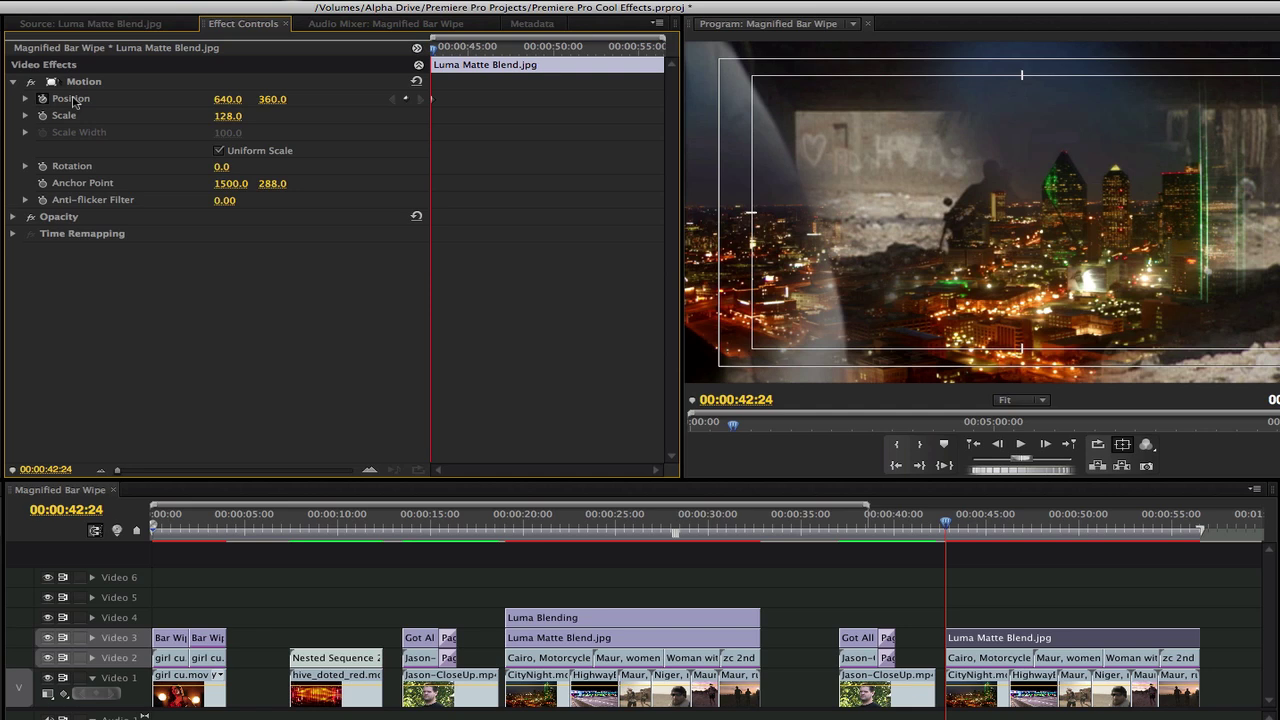
click(703, 38)
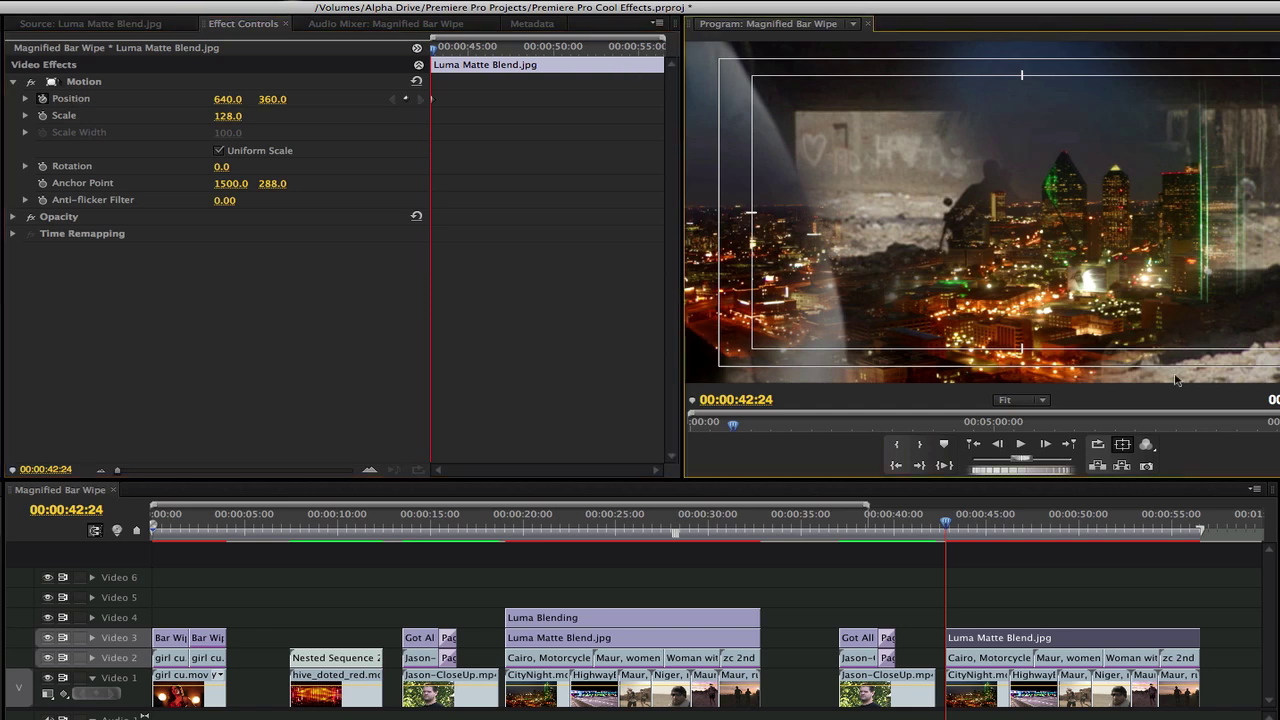
click(1037, 401)
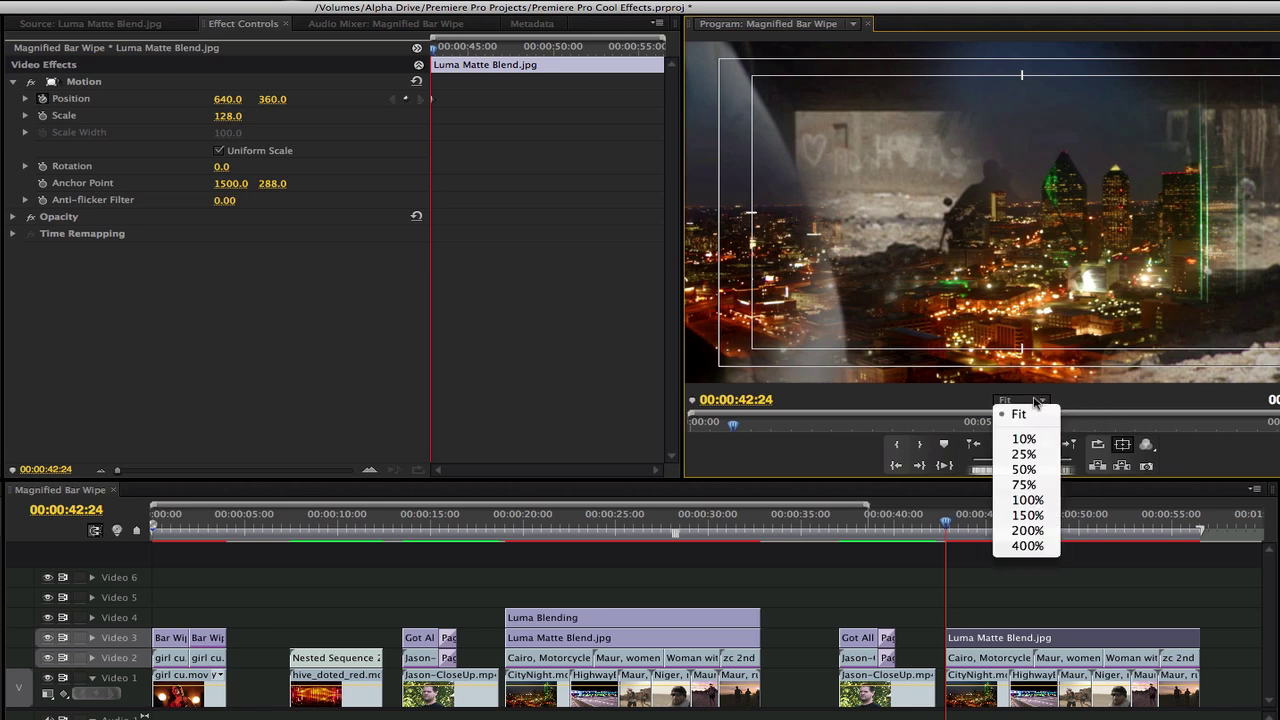
click(1024, 454)
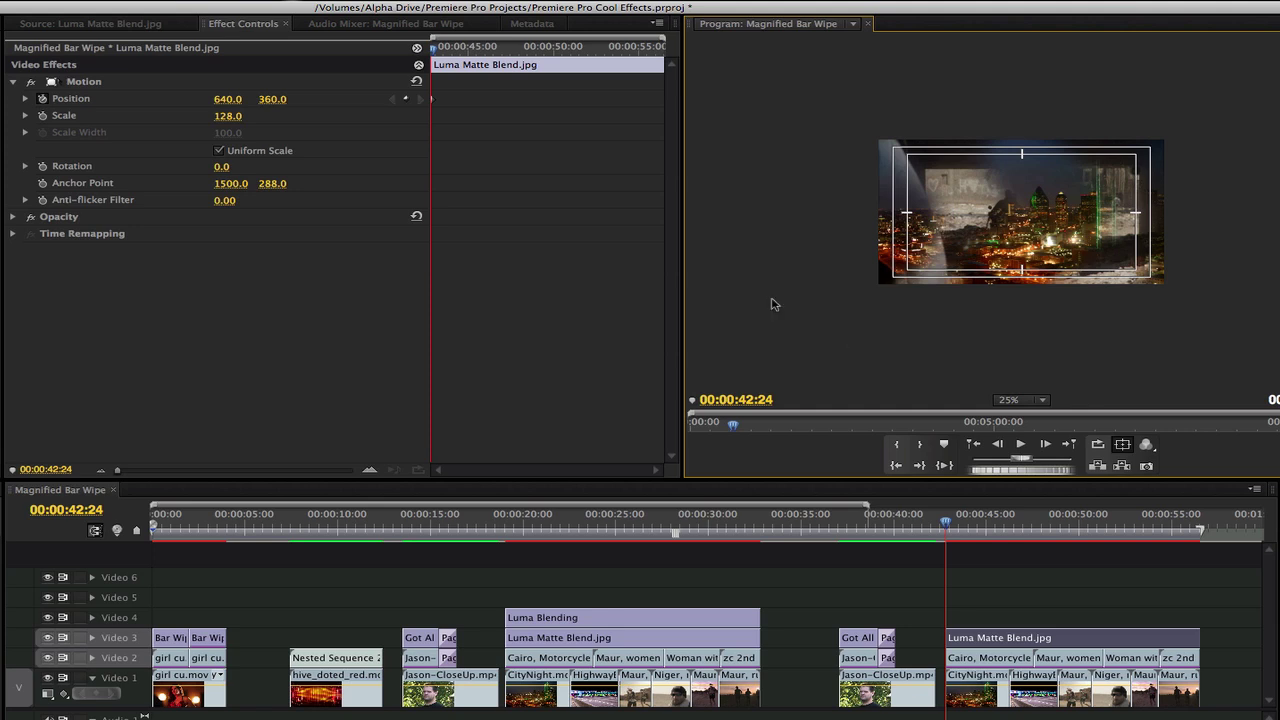
click(89, 84)
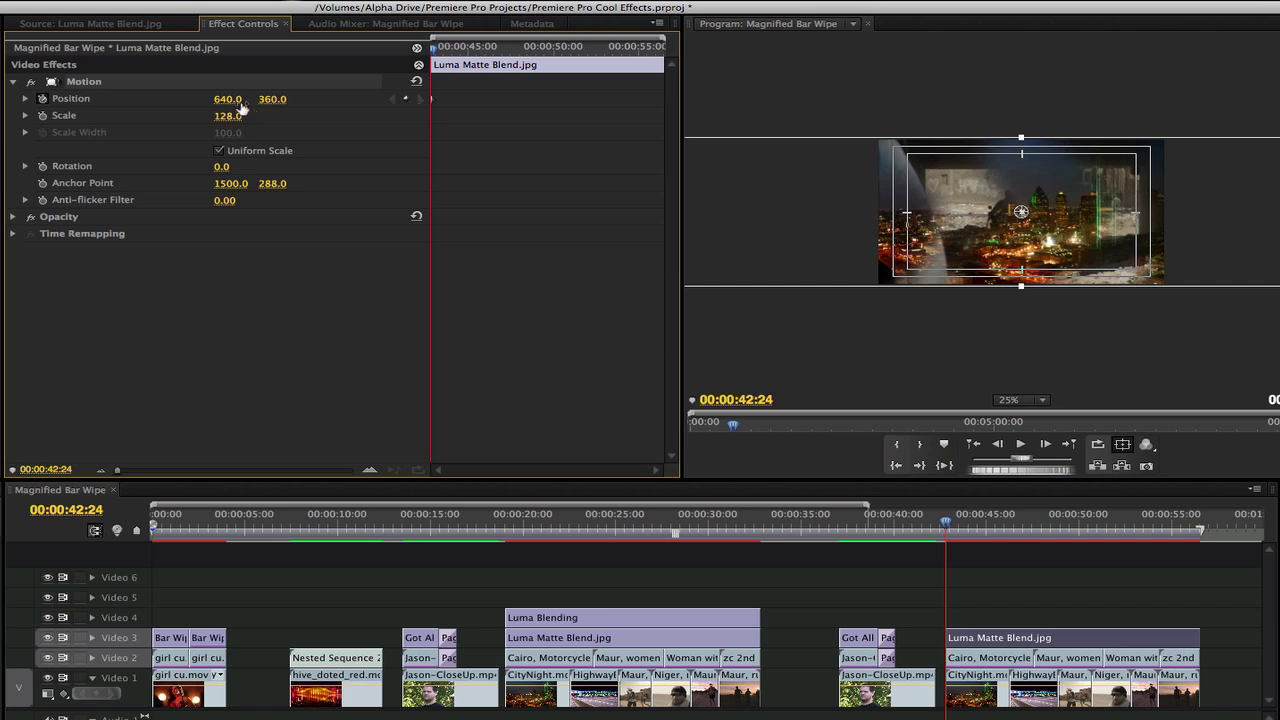
click(228, 99)
text(673)
key(Return)
drag(230, 99, 443, 99)
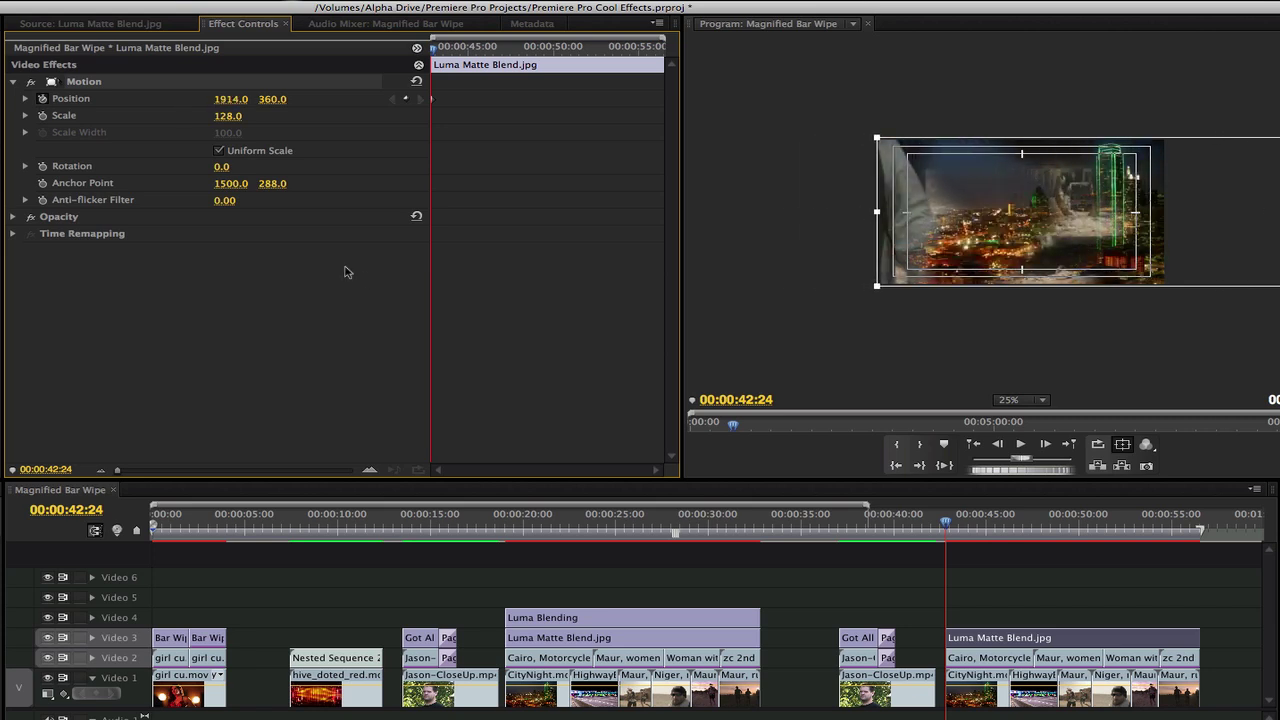
- Add a Position keyframe to the matte at 00:00:56:15 with a horizontal position of -630
key(l)
key(l)
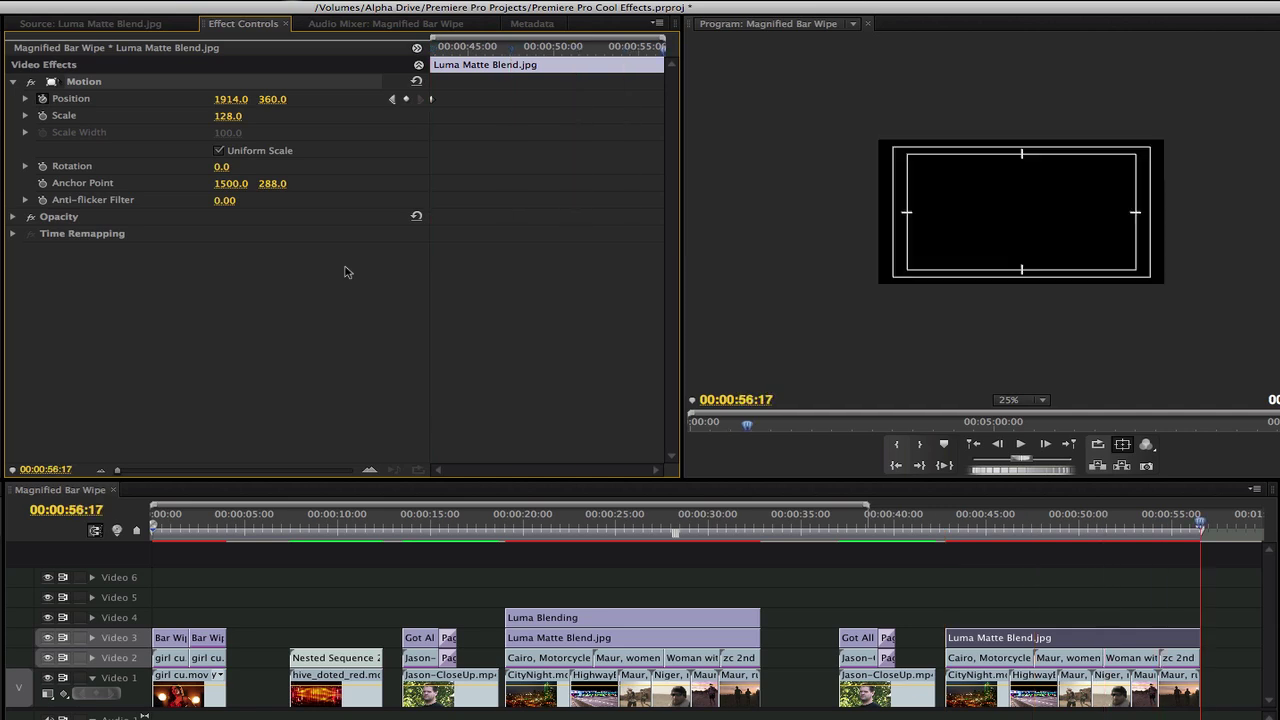
key(Left)
key(Left)
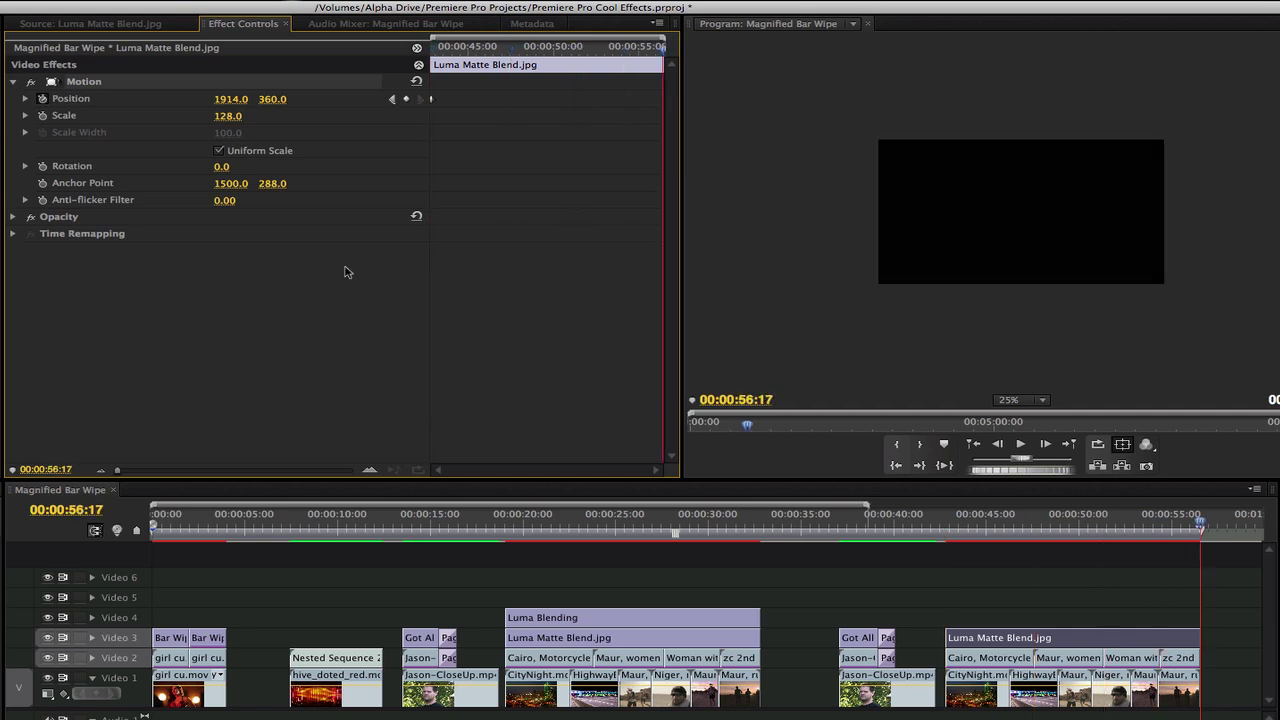
click(407, 100)
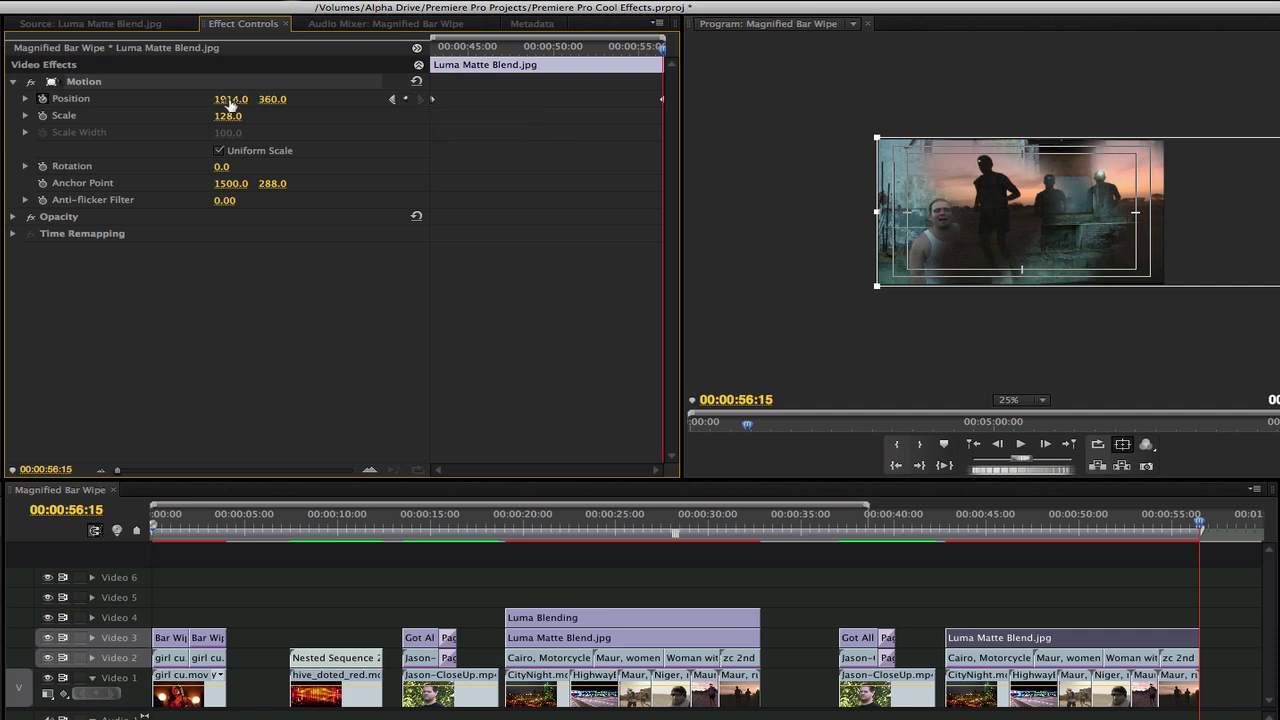
drag(231, 99, 10, 99)
drag(1257, 211, 737, 211)
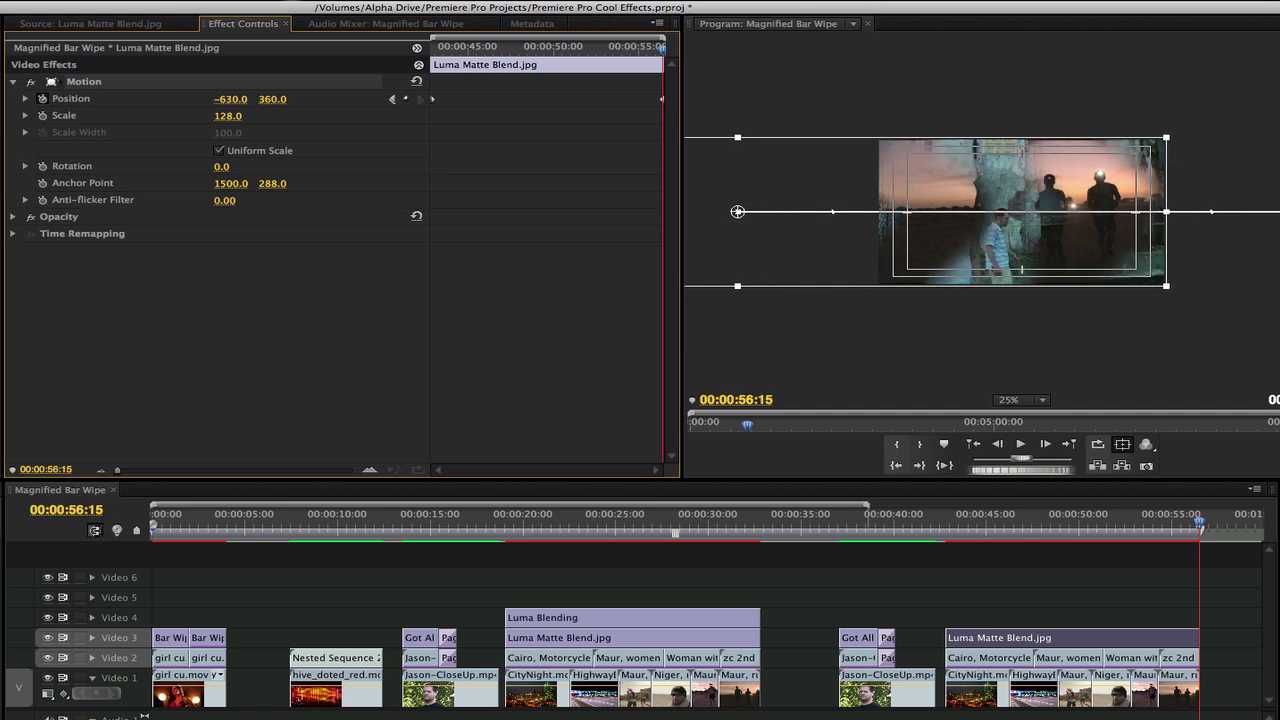
- Set the temporal interpolation of both matte Position keyframes to Bezier and play back the luma blend from 00:00:42:24
right_click(433, 103)
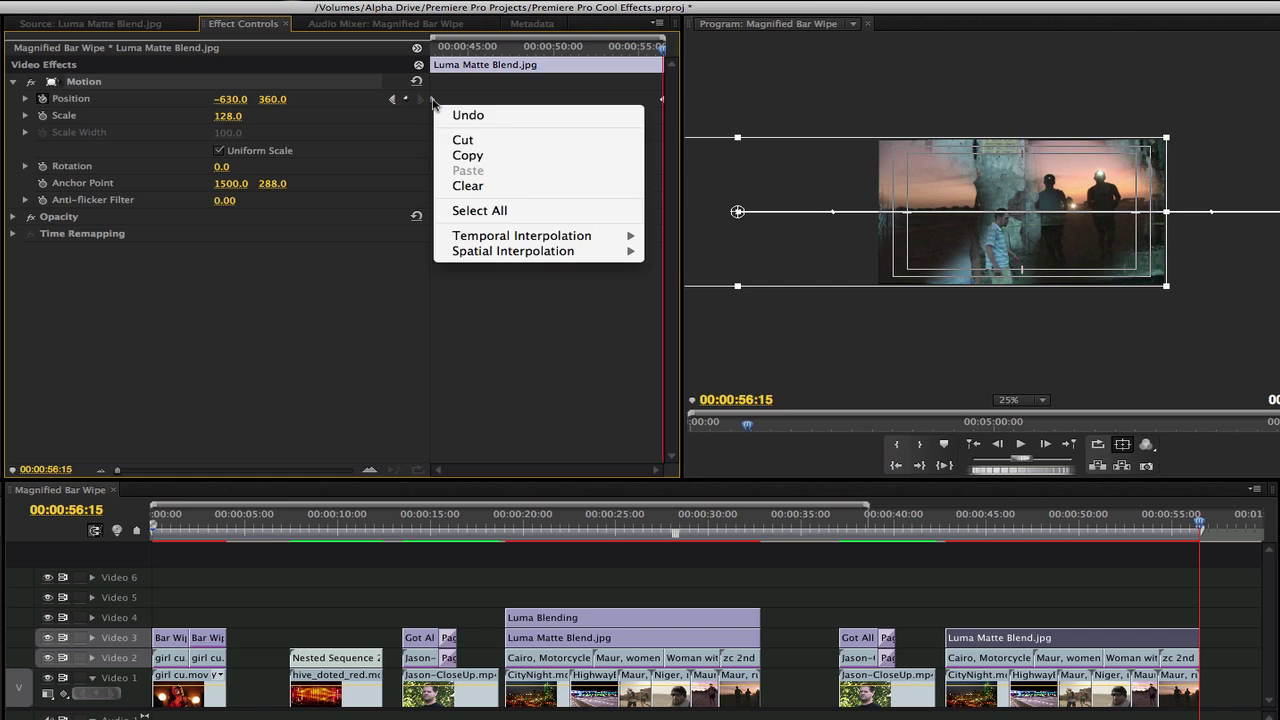
mouse_move(563, 238)
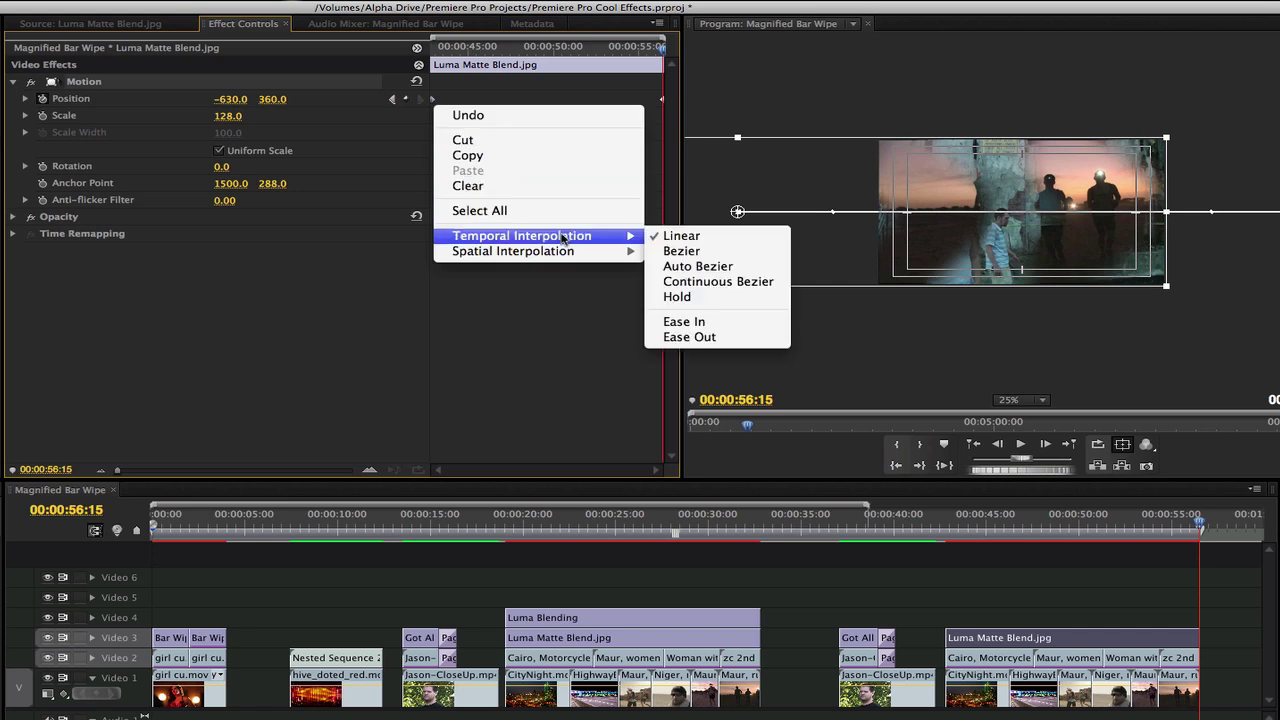
click(674, 251)
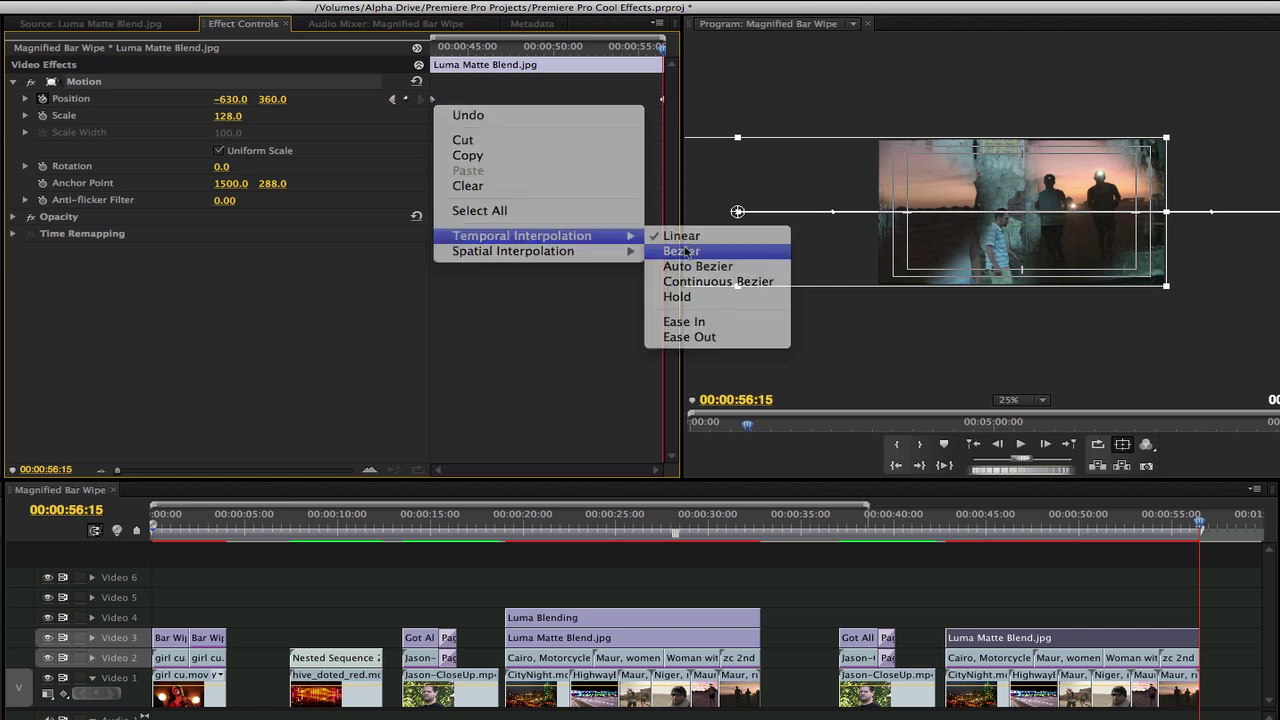
right_click(664, 101)
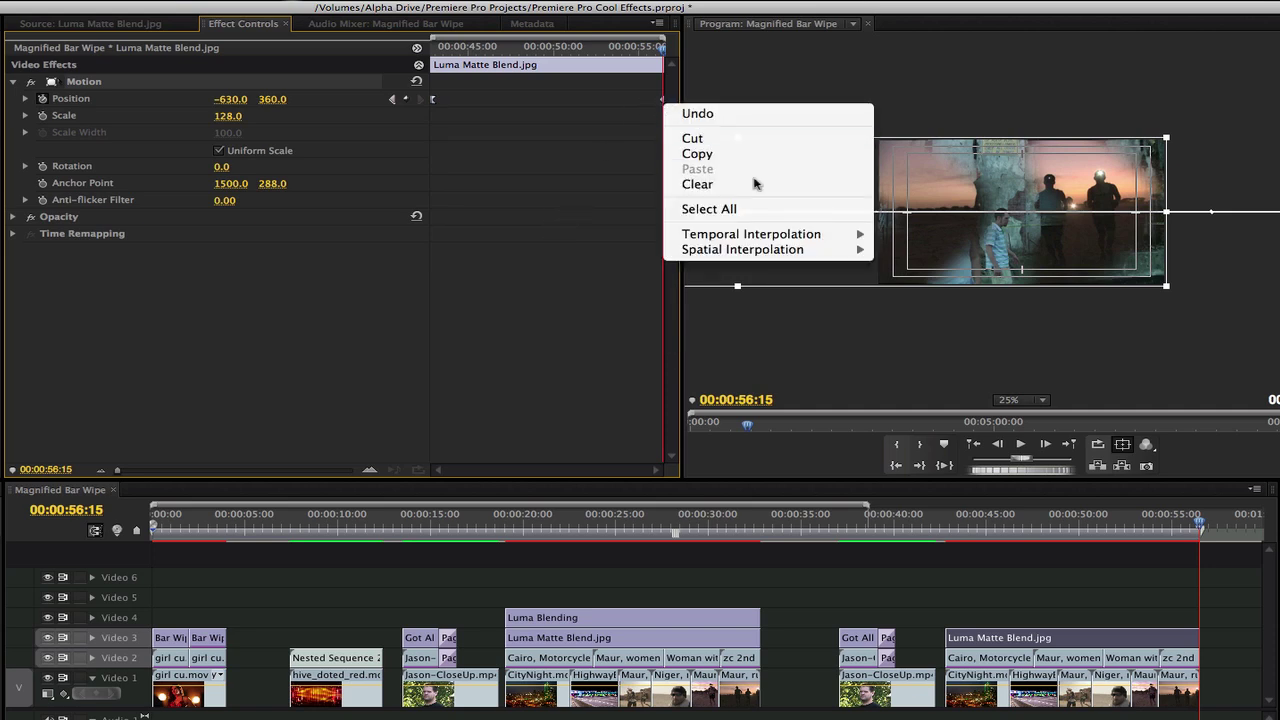
mouse_move(781, 236)
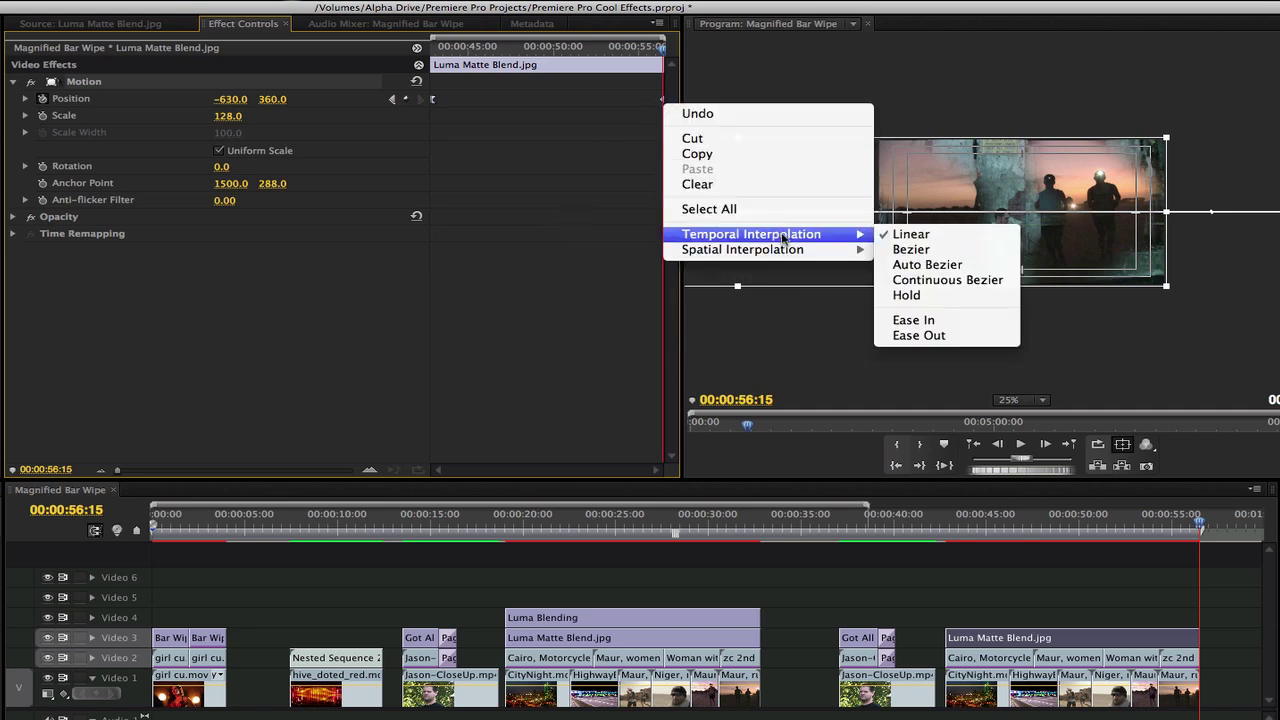
click(912, 251)
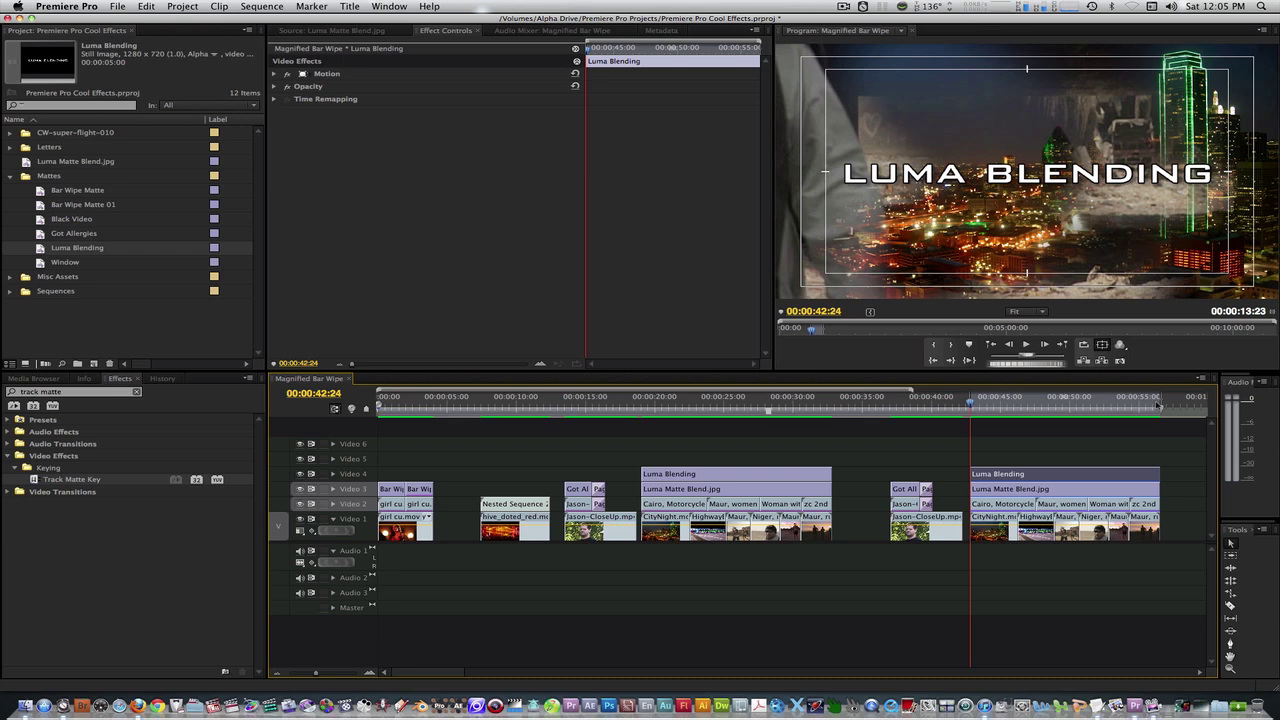
key(space)
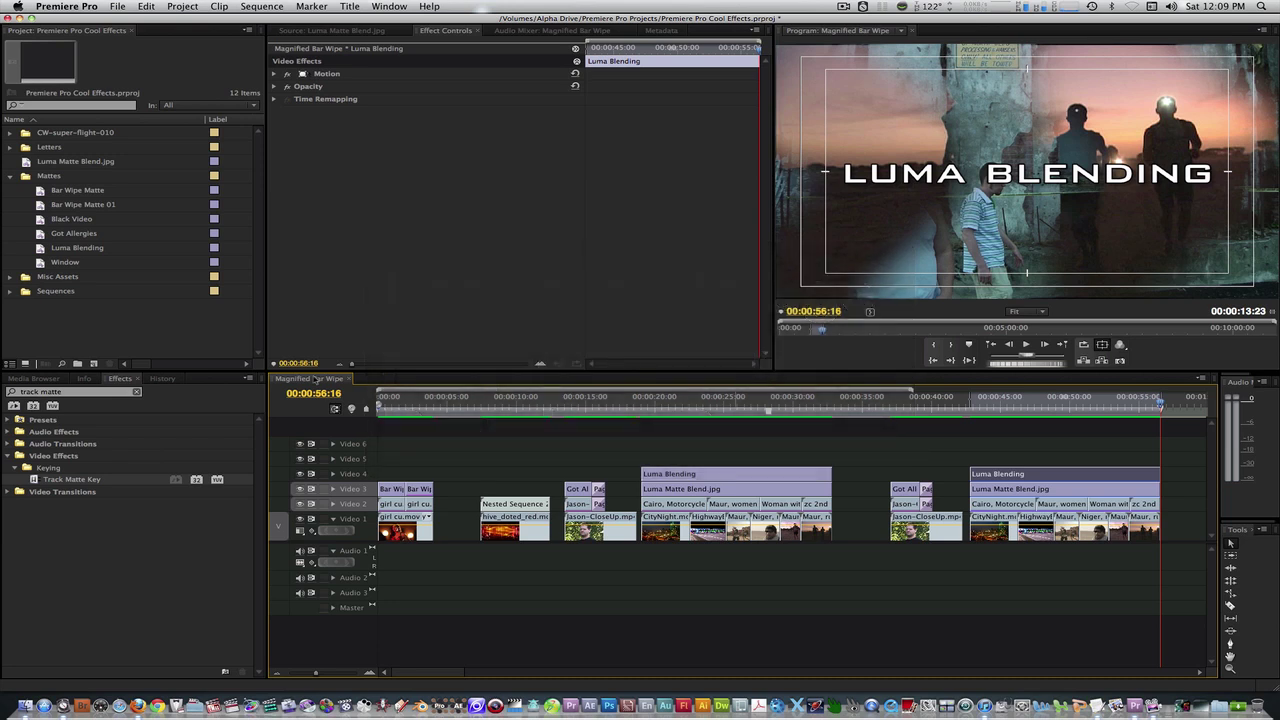
- Import the image sequence starting at Energy0001.jpg from the Energy Ball folder on Alpha Drive as numbered stills
click(94, 317)
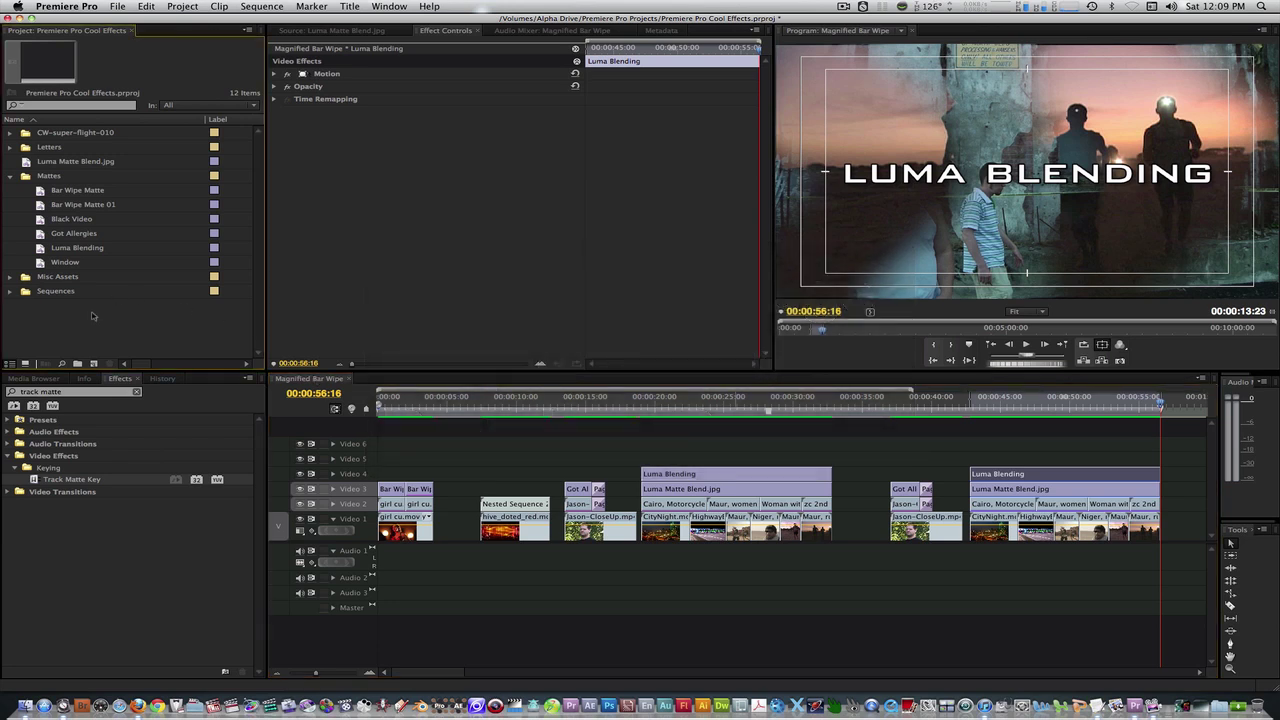
right_click(97, 321)
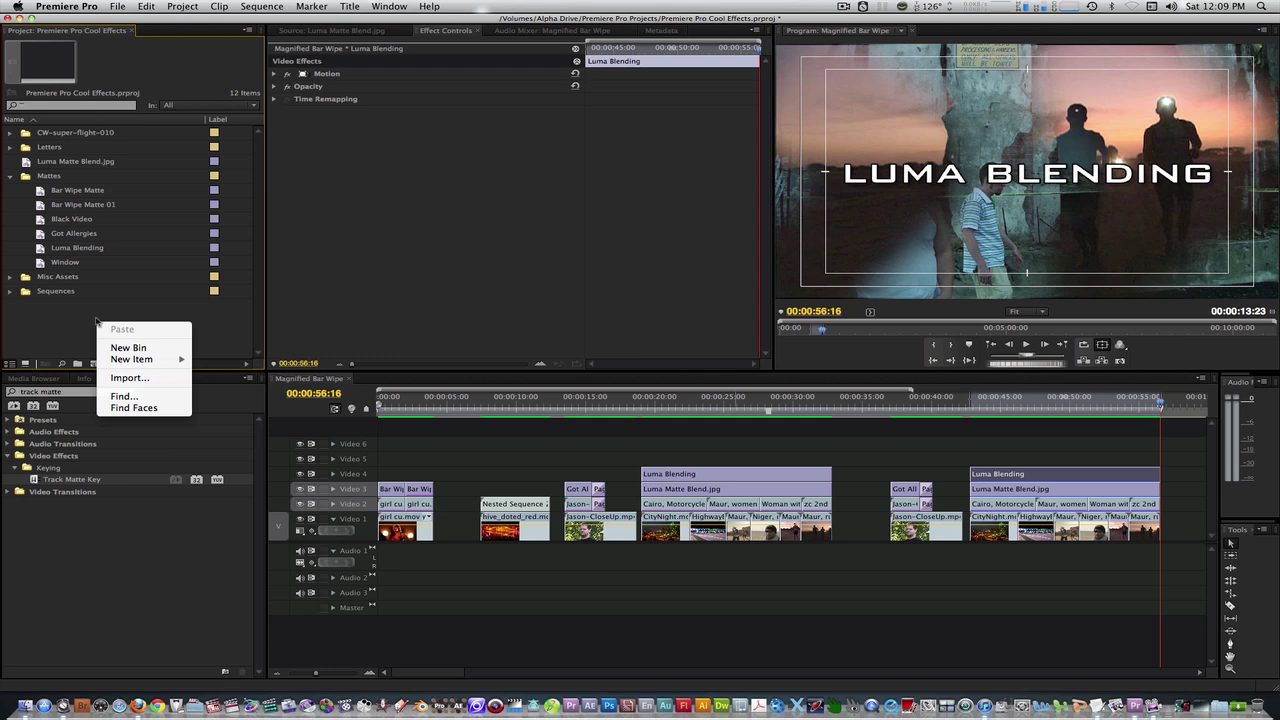
click(125, 378)
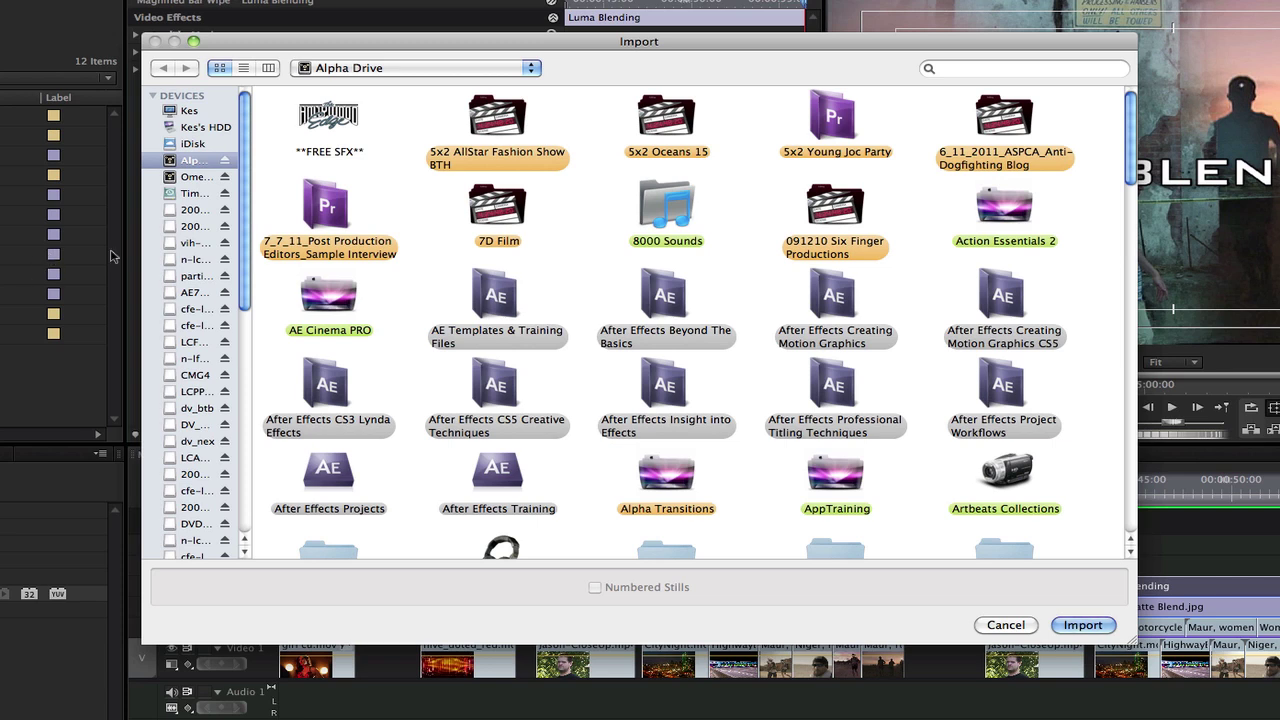
scroll(563, 342, down, 10)
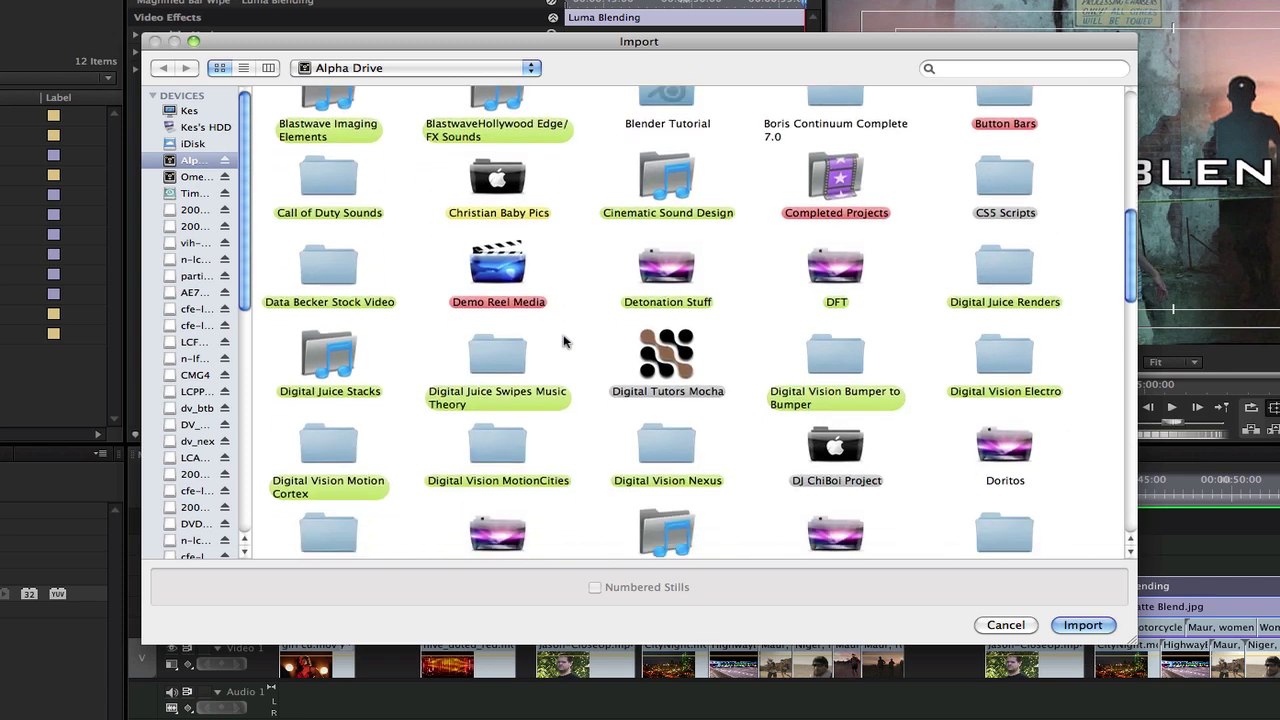
scroll(563, 342, down, 2)
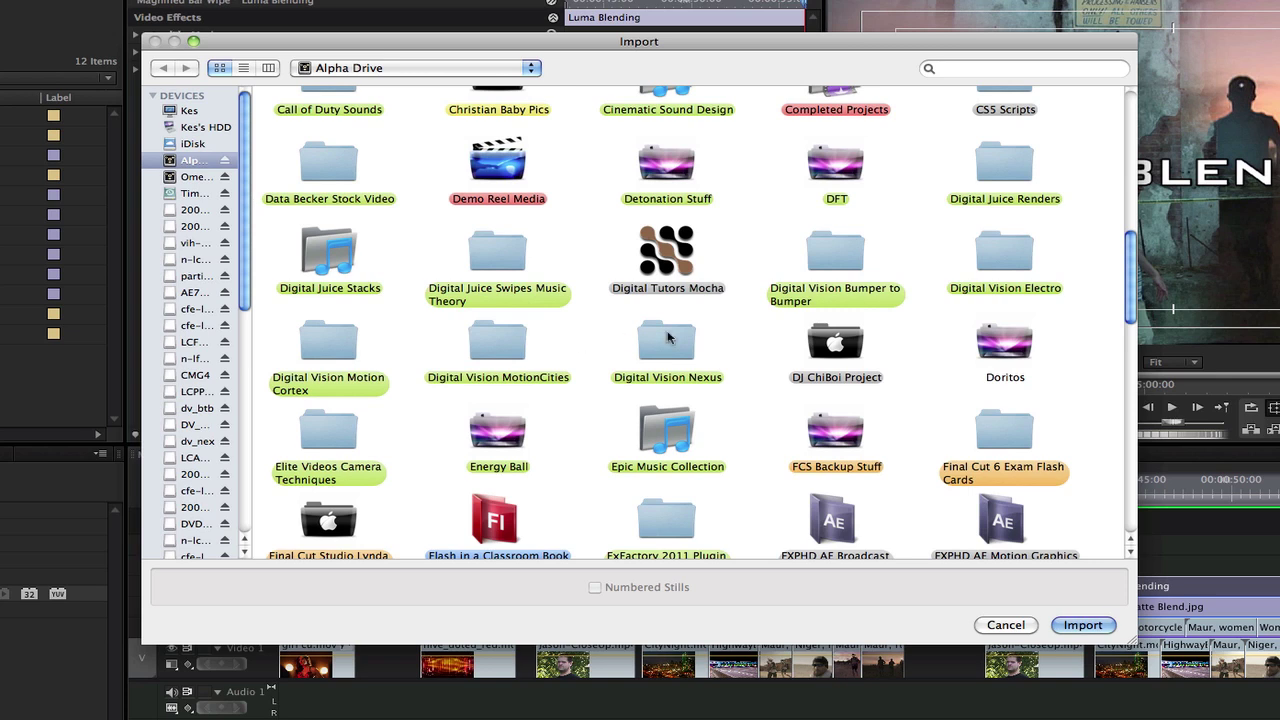
click(490, 437)
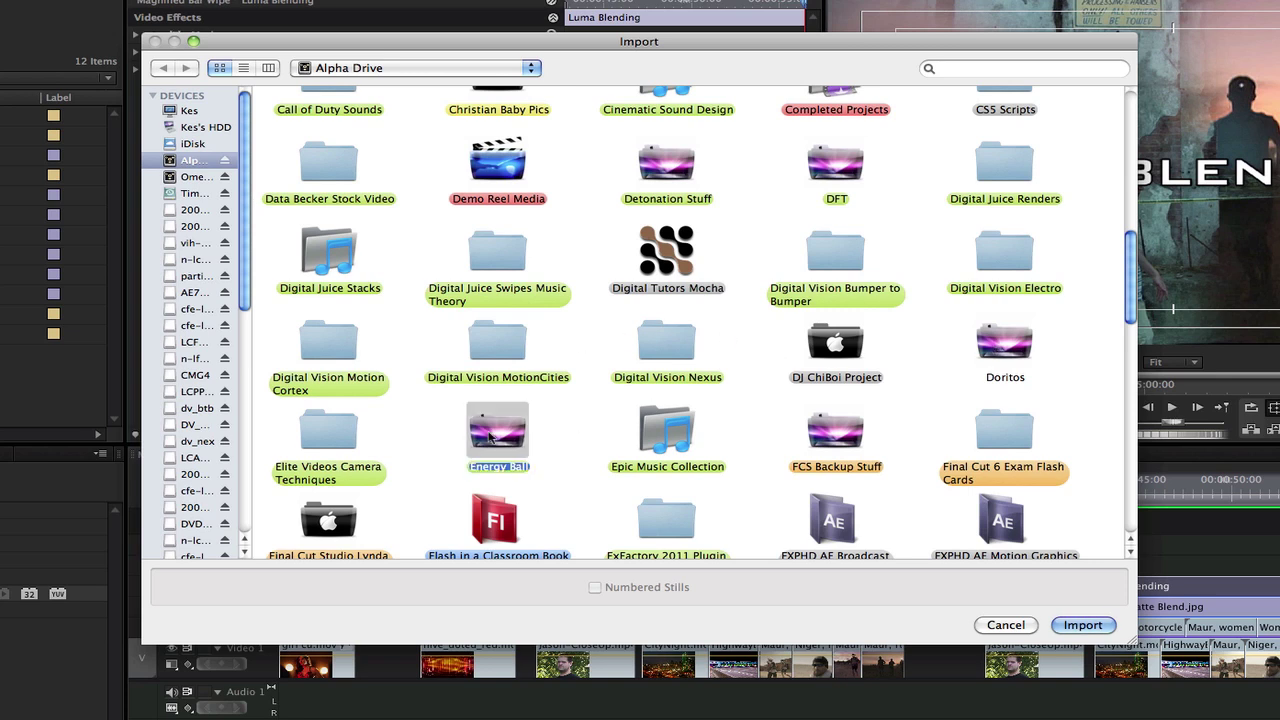
double_click(490, 437)
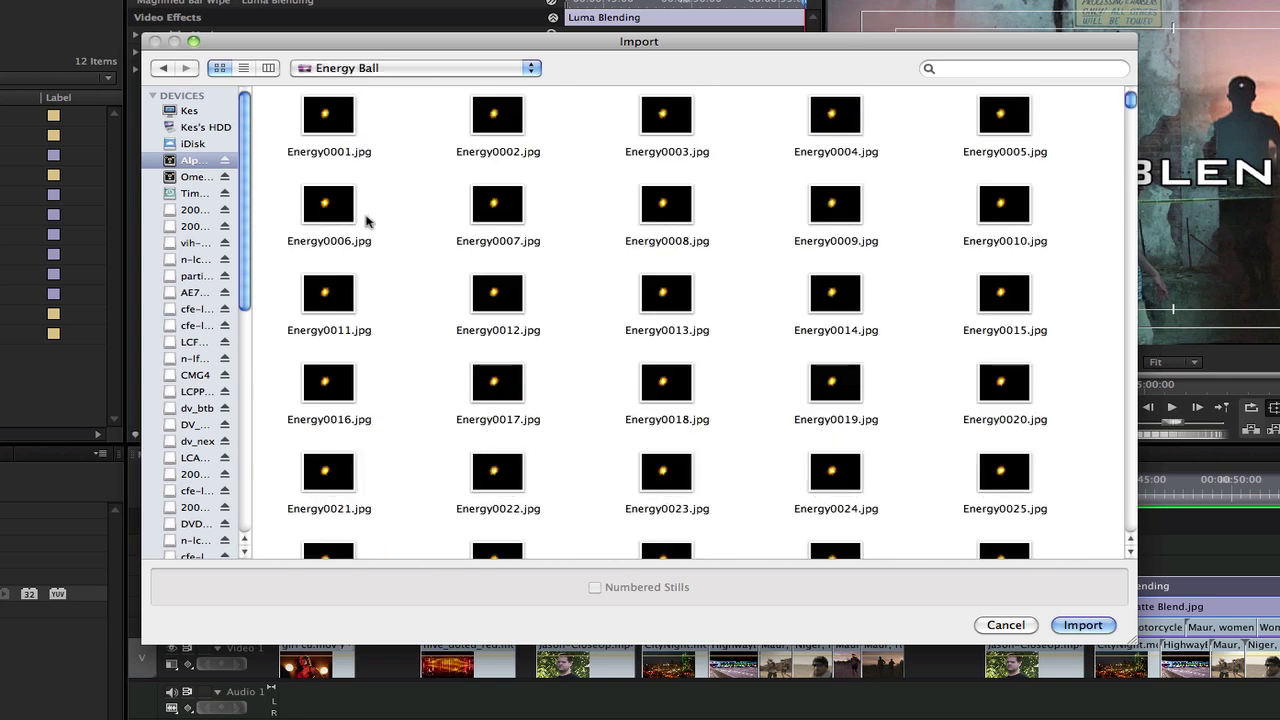
click(325, 124)
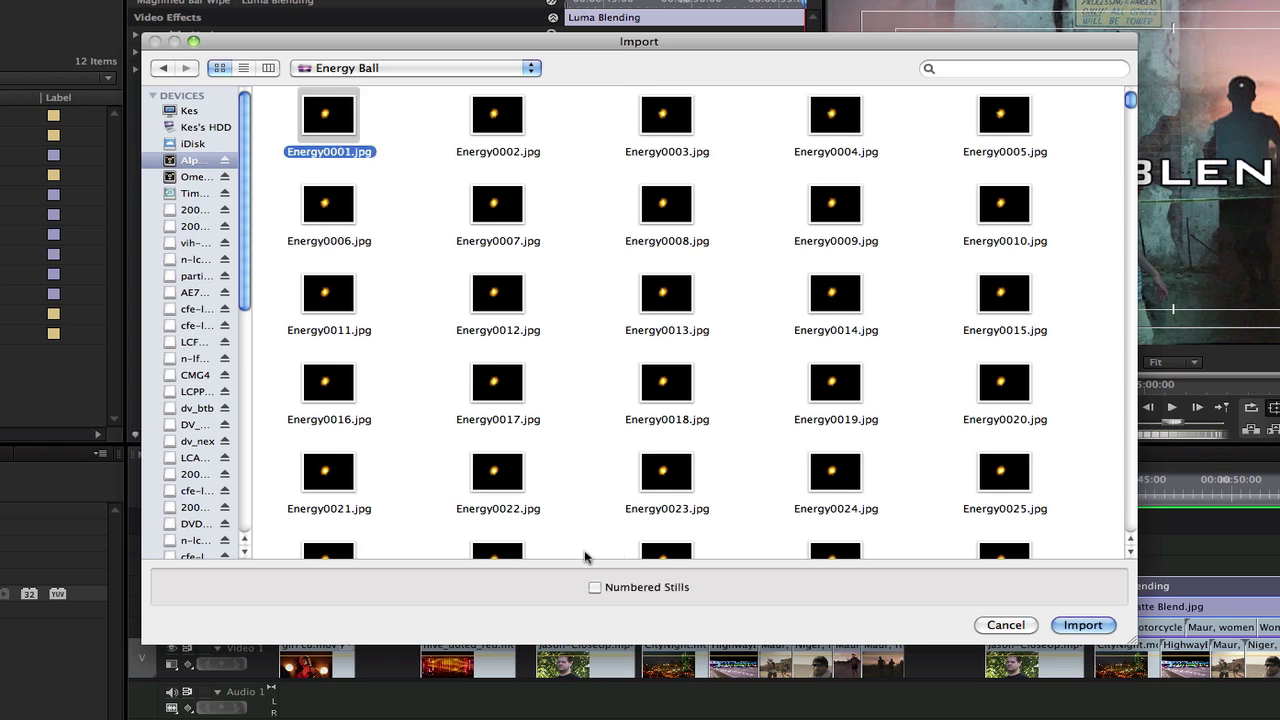
click(594, 588)
click(1082, 625)
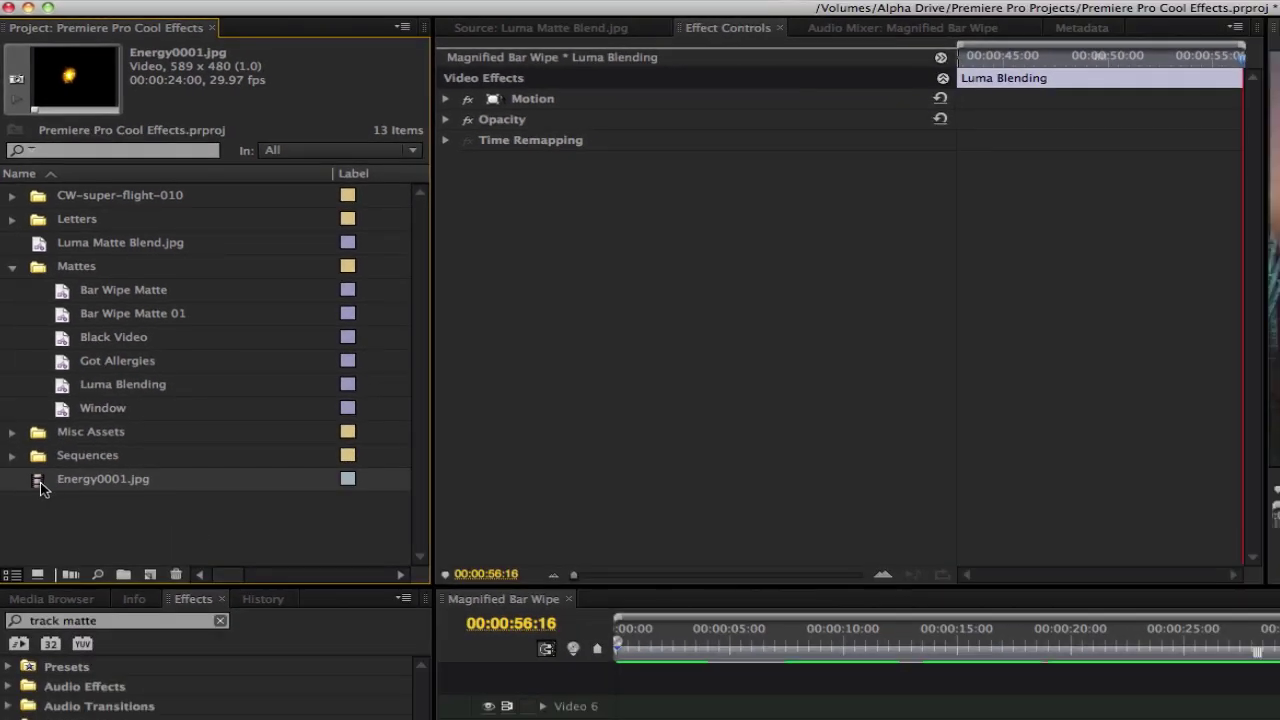
- Open the imported Energy0001.jpg sequence in the source monitor and preview its playback
double_click(42, 559)
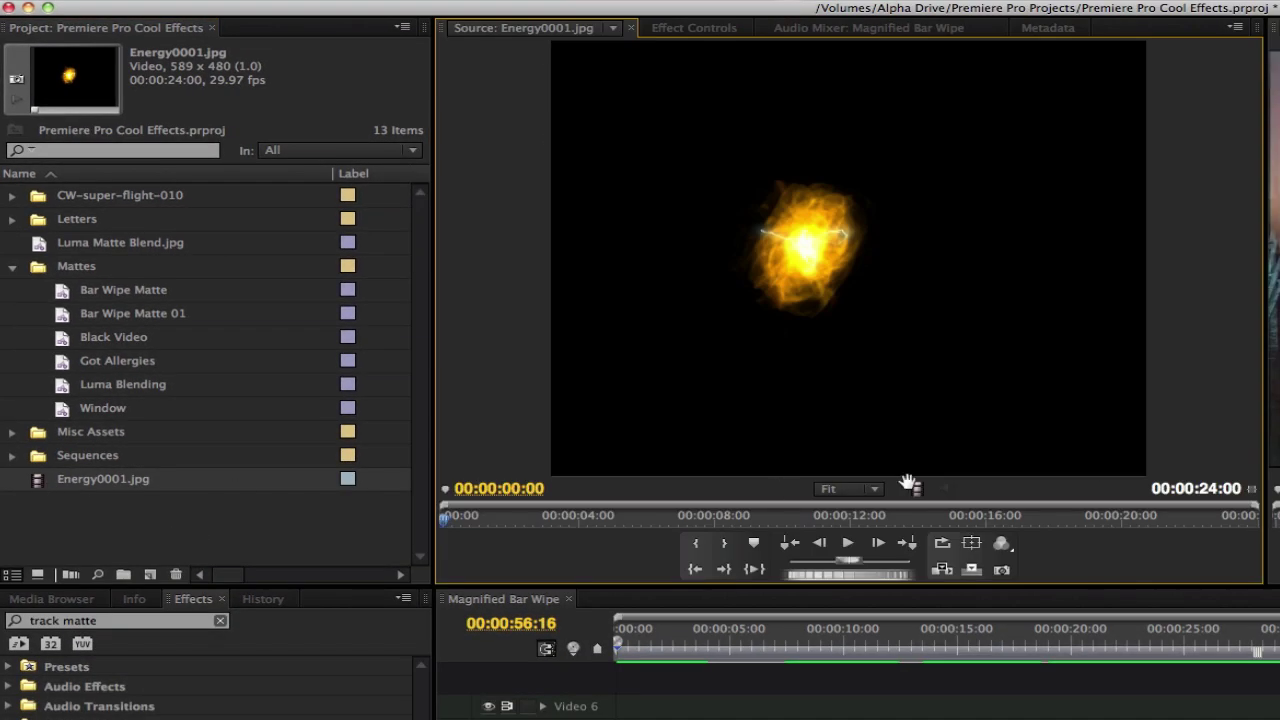
click(848, 543)
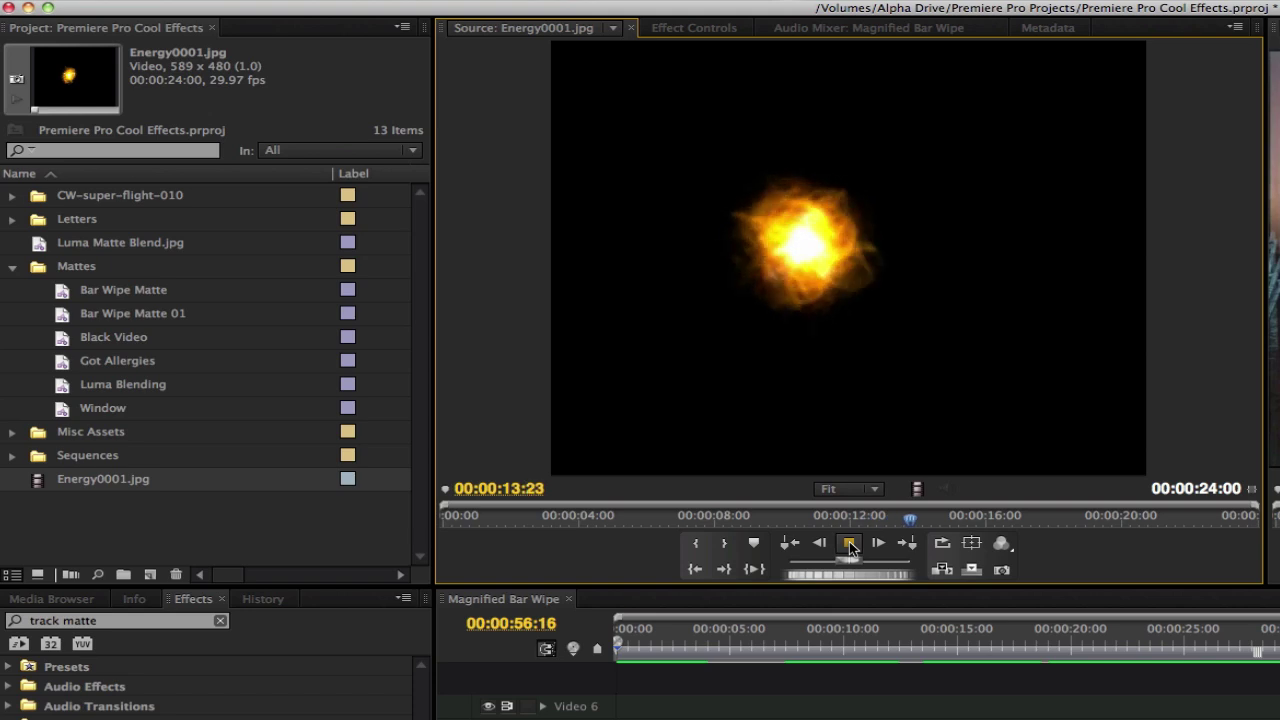
click(849, 541)
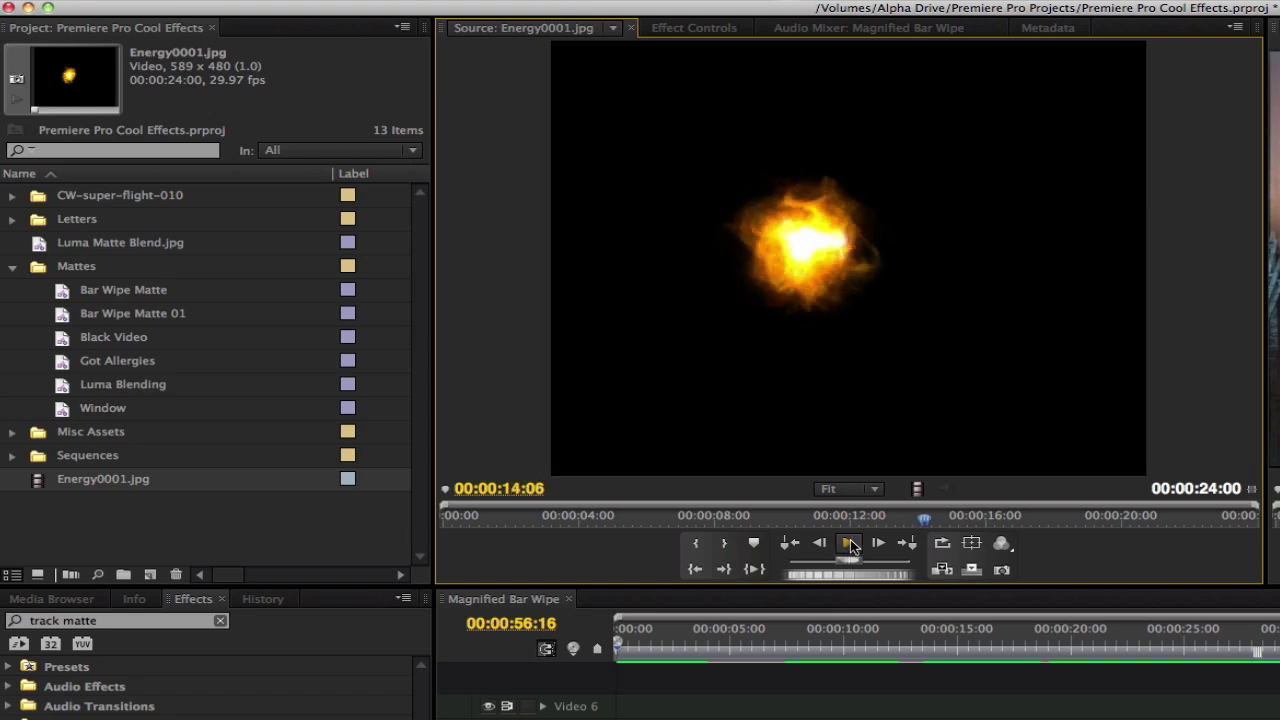